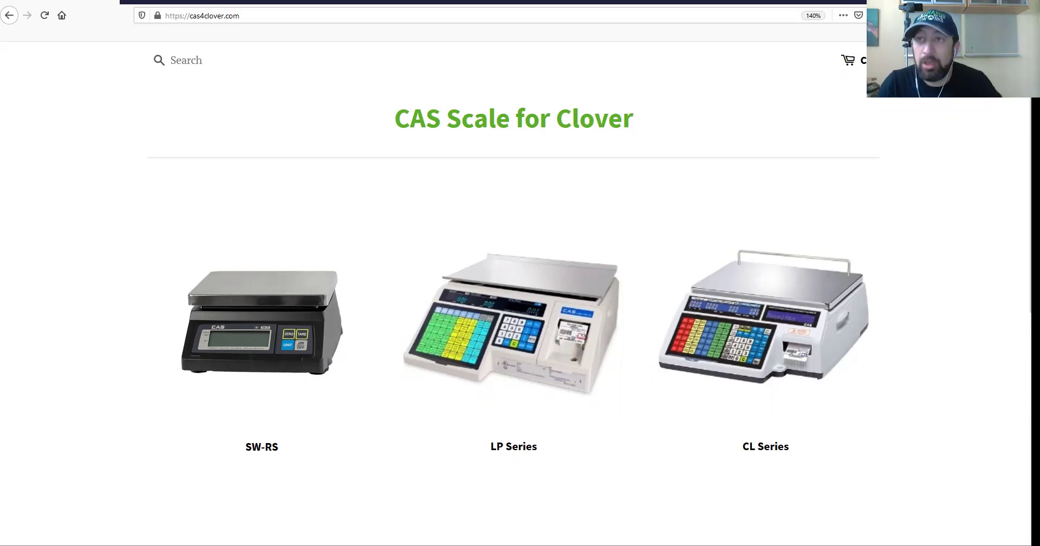
Open the CL 5500R product page from the CL Series scales collection.
{"action": "left_click", "coordinate": [755, 344]}
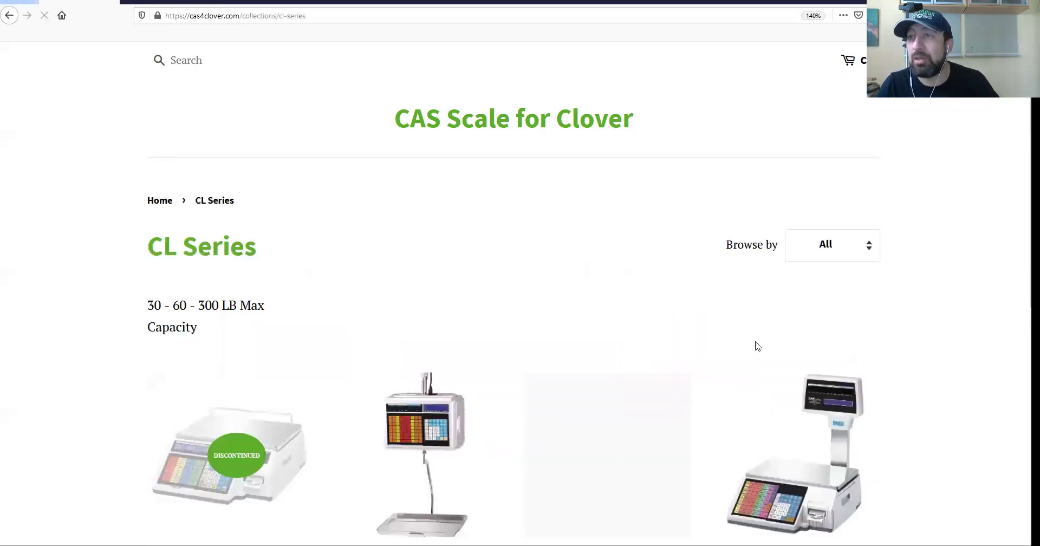
{"action": "scroll", "coordinate": [593, 255], "scroll_direction": "down", "scroll_amount": 3}
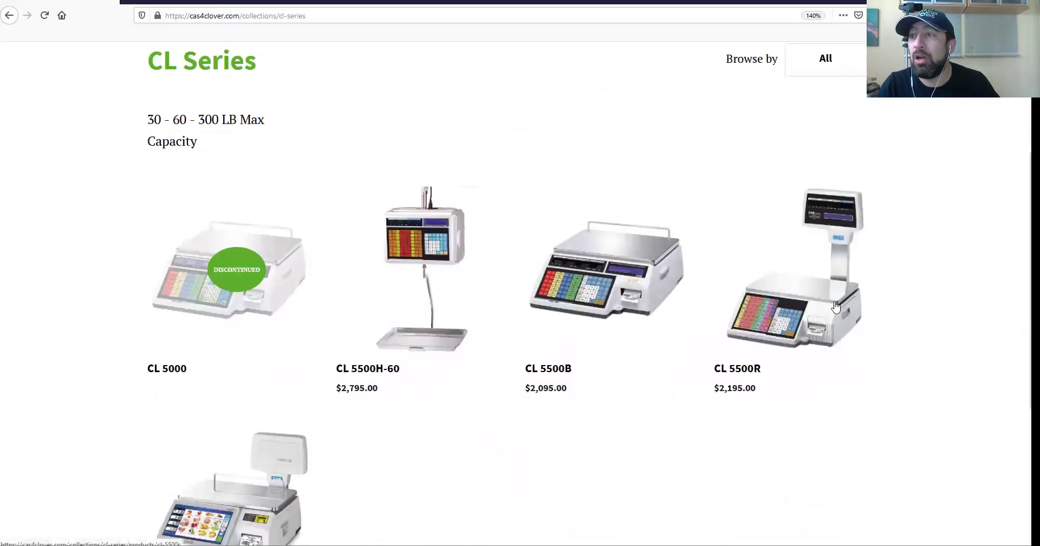
{"action": "left_click", "coordinate": [788, 318]}
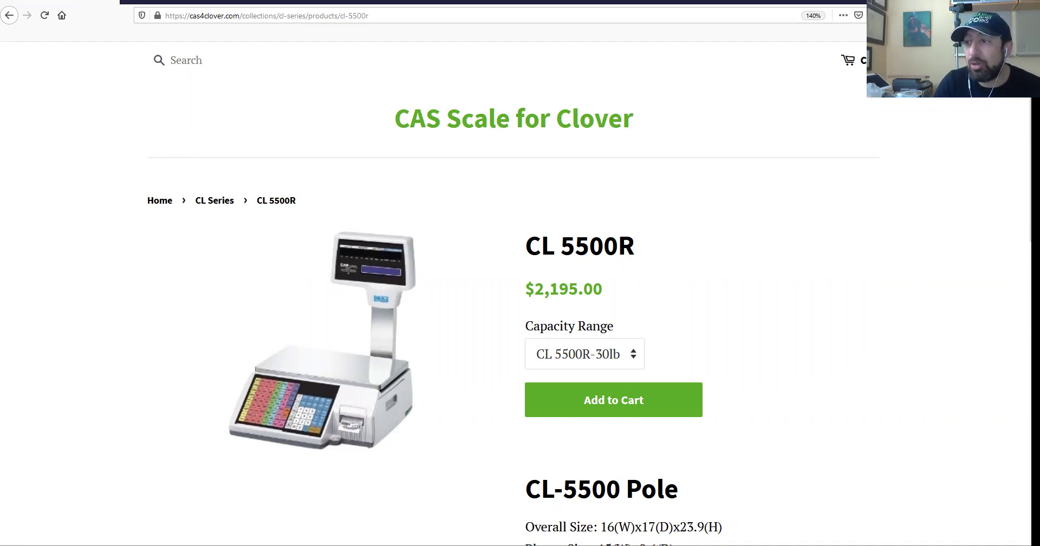
In the Config > Scale settings, add a new serial scale entry on port COM4.
{"action": "key", "text": "alt+Tab"}
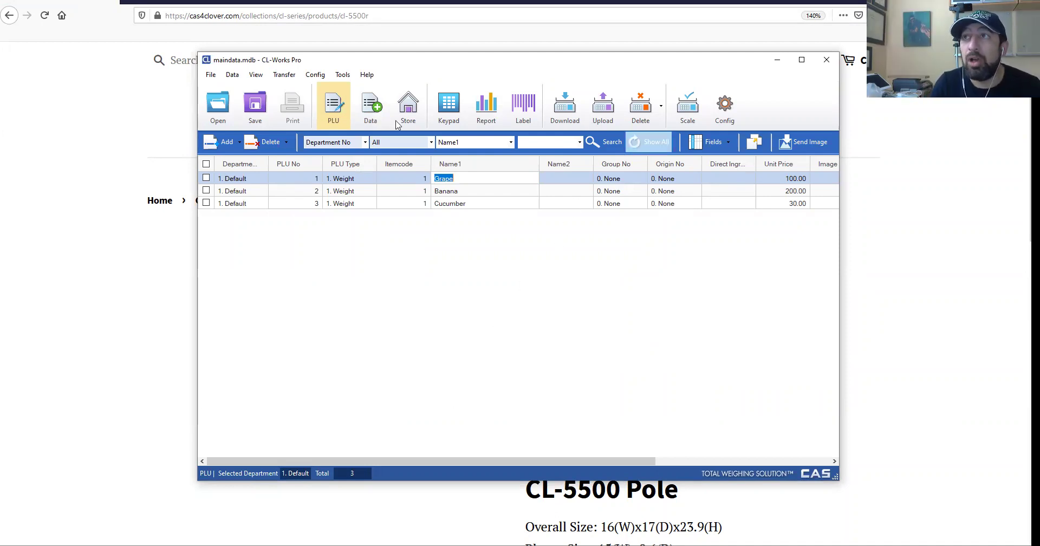
{"action": "left_click", "coordinate": [316, 76]}
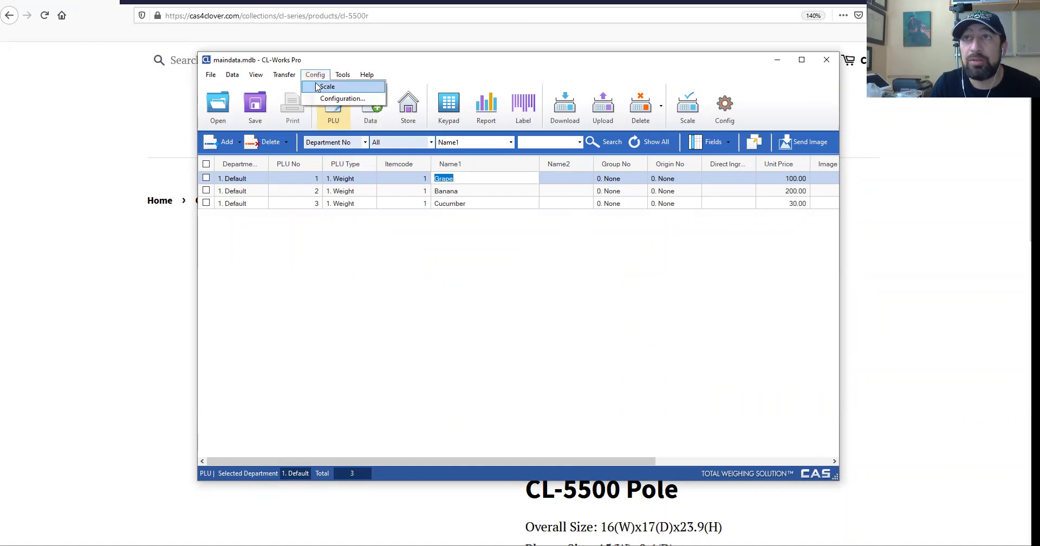
{"action": "left_click", "coordinate": [327, 87]}
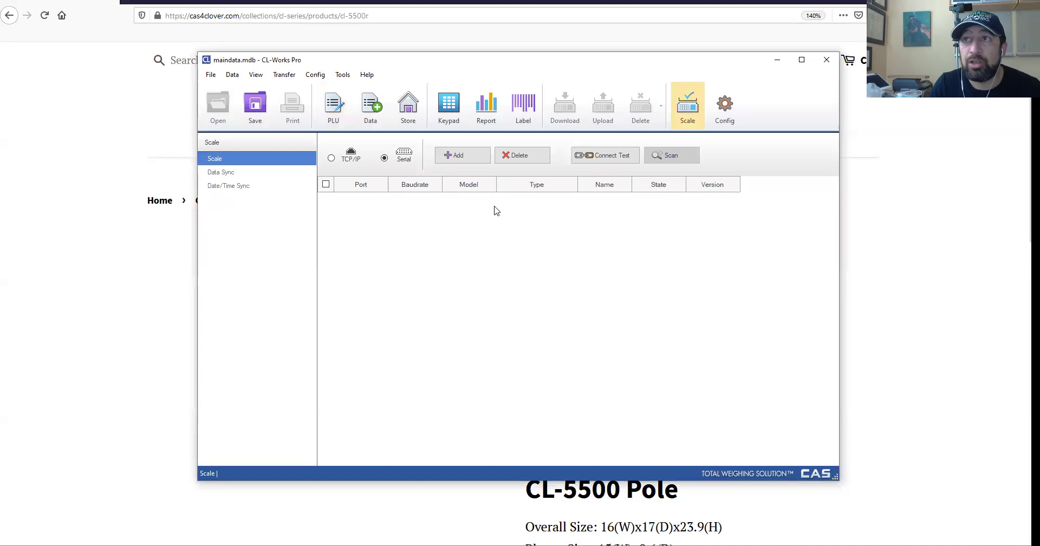
{"action": "left_click", "coordinate": [469, 163]}
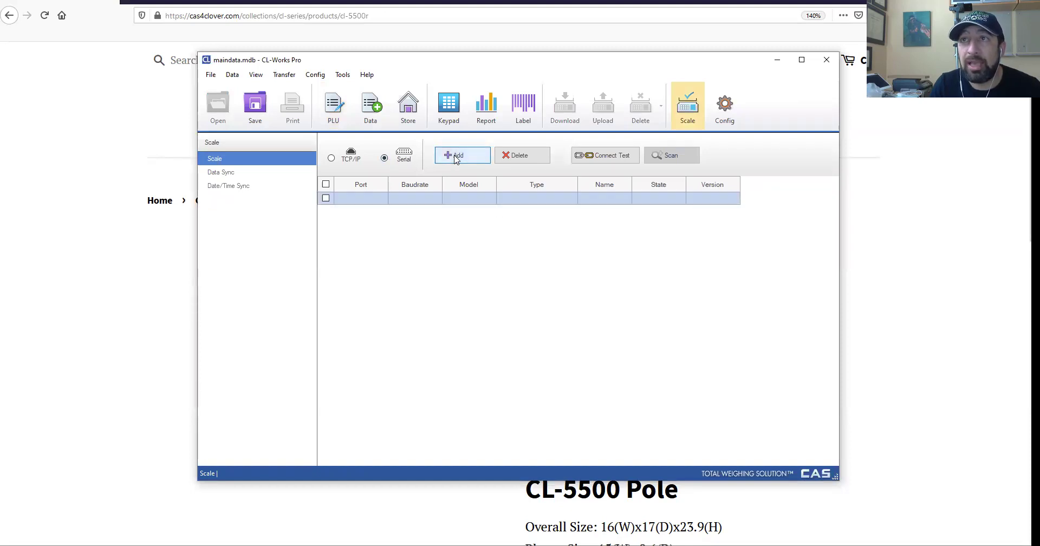
{"action": "left_click", "coordinate": [384, 158]}
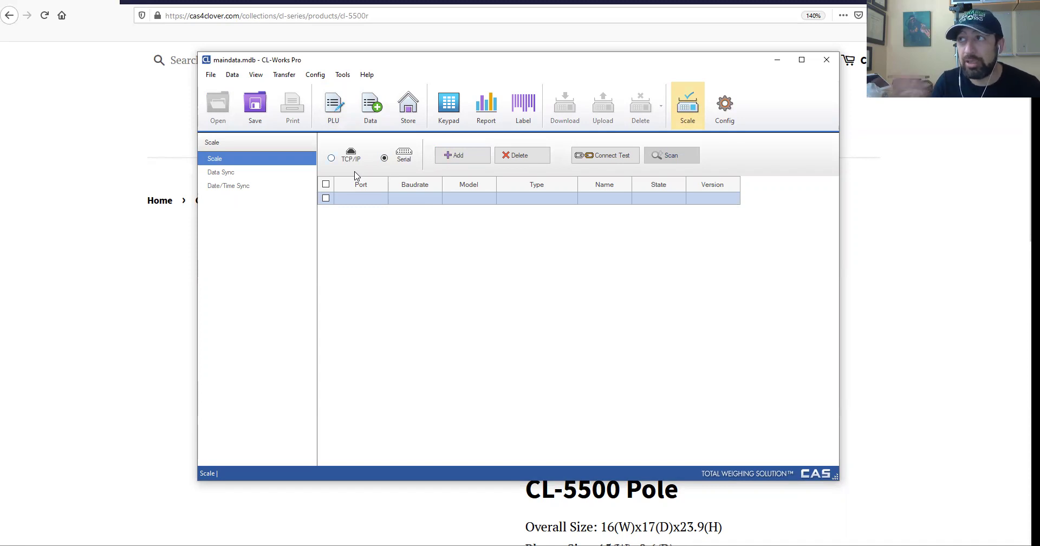
{"action": "left_click", "coordinate": [362, 198]}
{"action": "left_click", "coordinate": [379, 198]}
{"action": "left_click", "coordinate": [373, 222]}
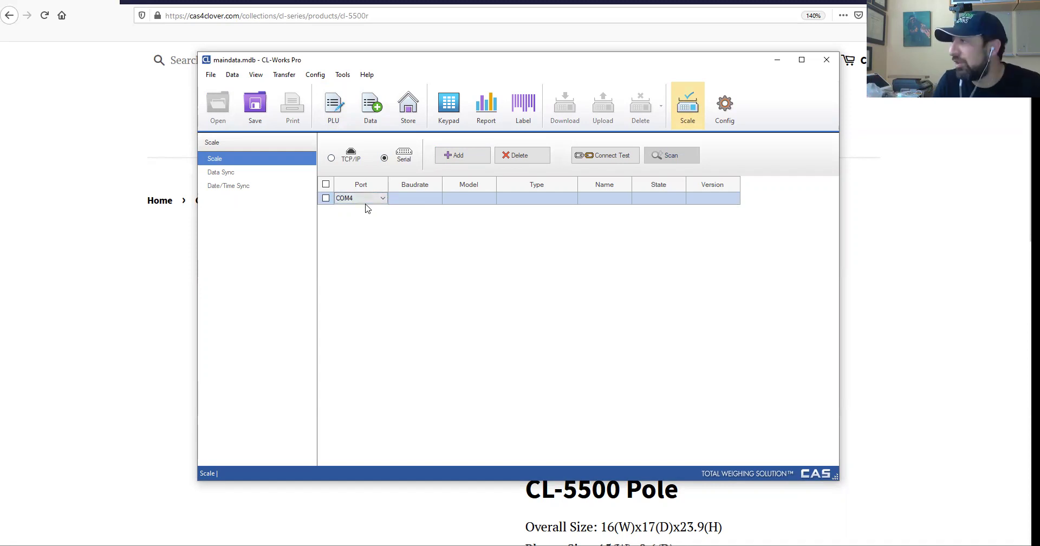
Give the scale baud rate 19200, model CL5500, type Pole, and the name 'test name'.
{"action": "left_click", "coordinate": [425, 198]}
{"action": "left_click", "coordinate": [415, 198]}
{"action": "left_click", "coordinate": [421, 216]}
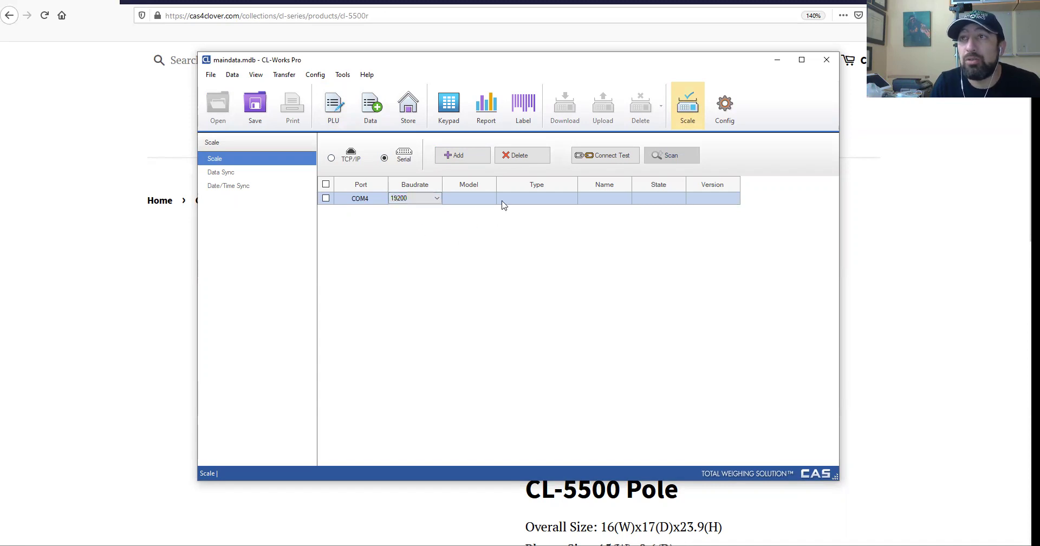
{"action": "left_click", "coordinate": [479, 198]}
{"action": "left_click", "coordinate": [479, 199]}
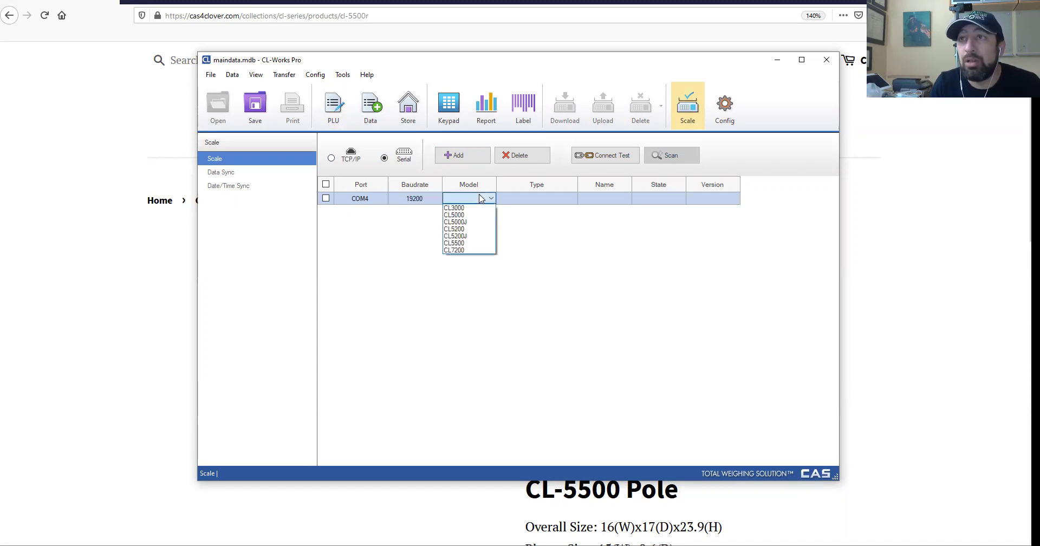
{"action": "left_click", "coordinate": [468, 245]}
{"action": "left_click", "coordinate": [561, 199]}
{"action": "left_click", "coordinate": [560, 199]}
{"action": "left_click", "coordinate": [532, 223]}
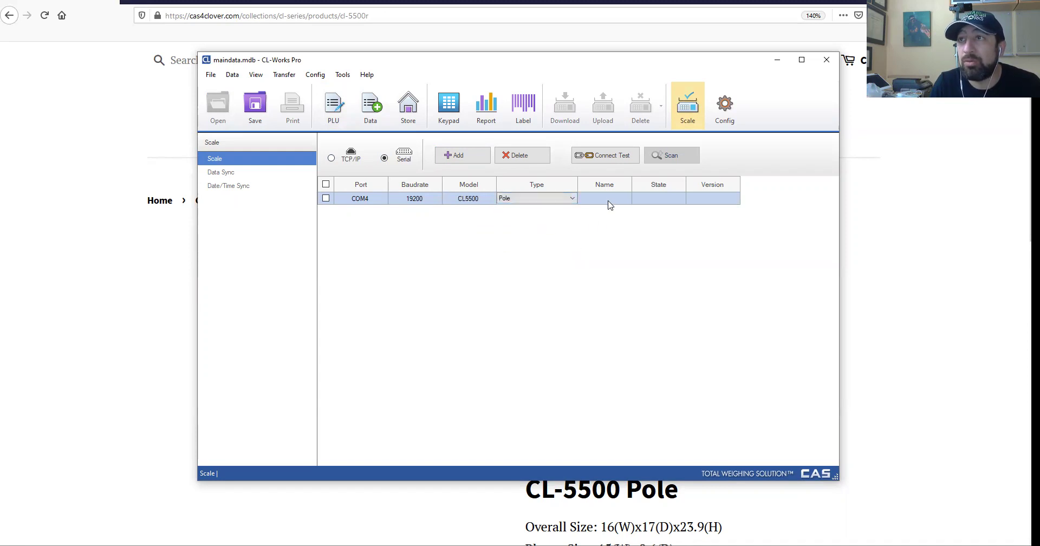
{"action": "left_click", "coordinate": [613, 199]}
{"action": "type", "text": "test name"}
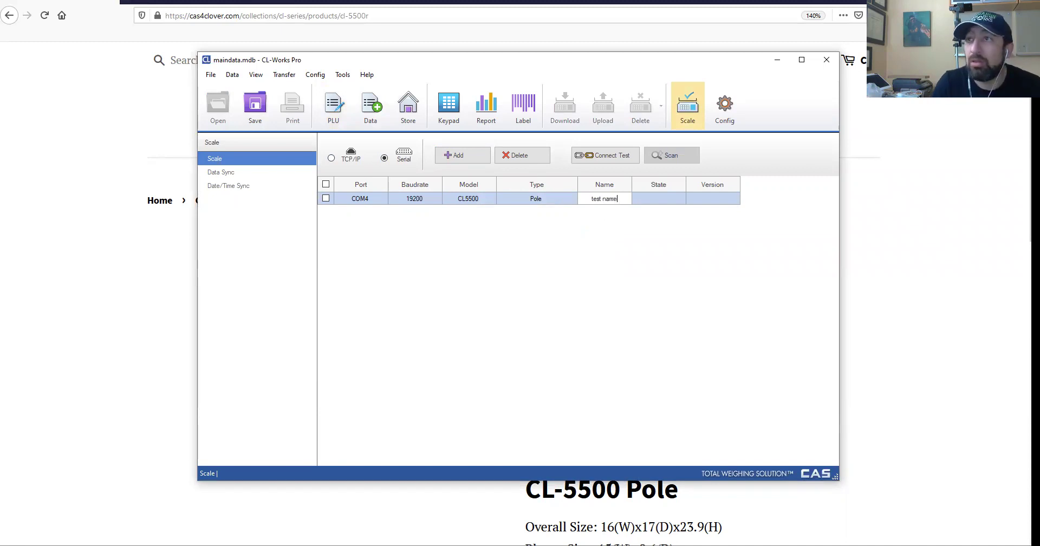
Mark the COM4 scale entry and run a connection test on it.
{"action": "left_click", "coordinate": [609, 155]}
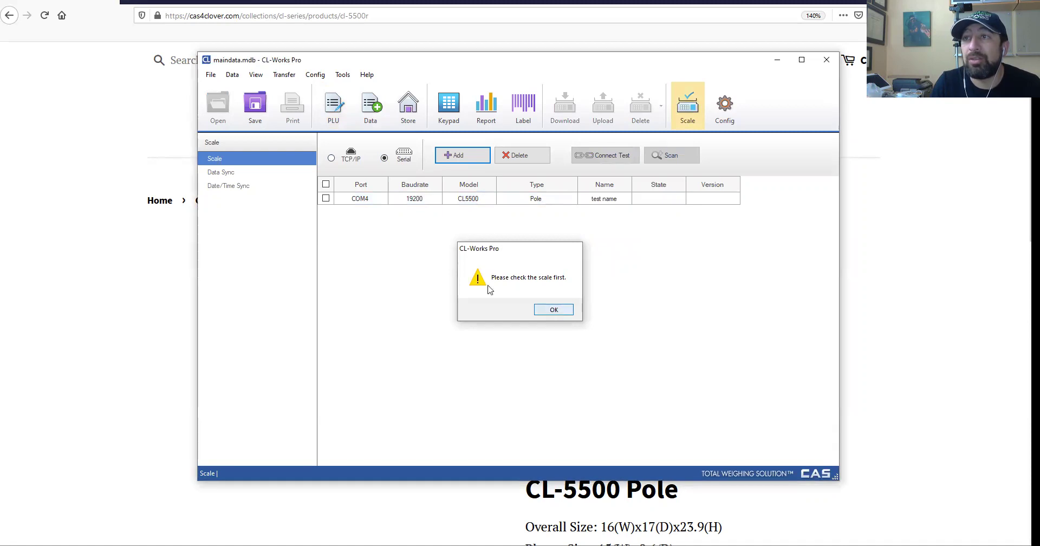
{"action": "left_click", "coordinate": [553, 310]}
{"action": "left_click", "coordinate": [325, 198]}
{"action": "left_click", "coordinate": [630, 160]}
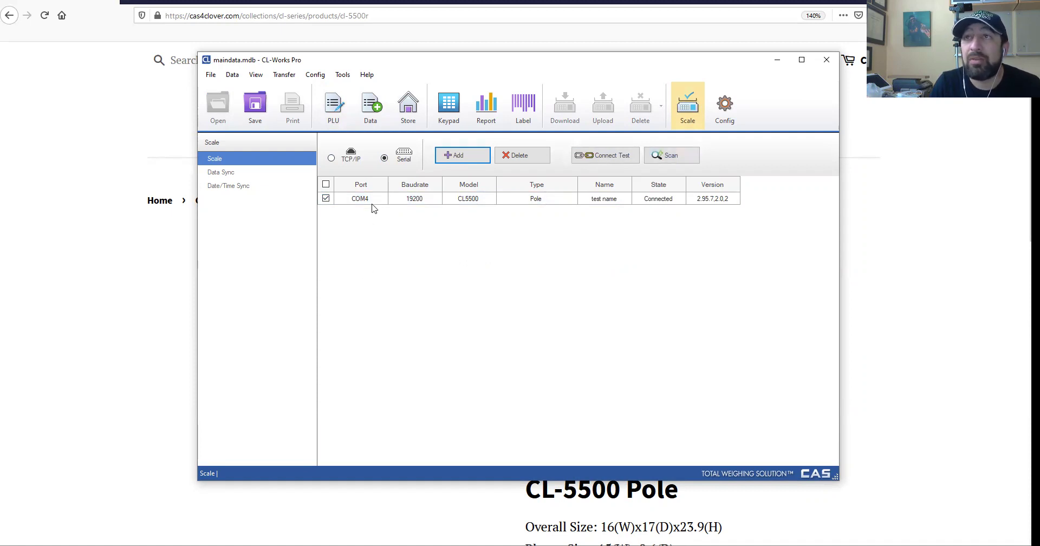
Switch to the PLU list, saving the modified scale settings.
{"action": "left_click", "coordinate": [235, 78]}
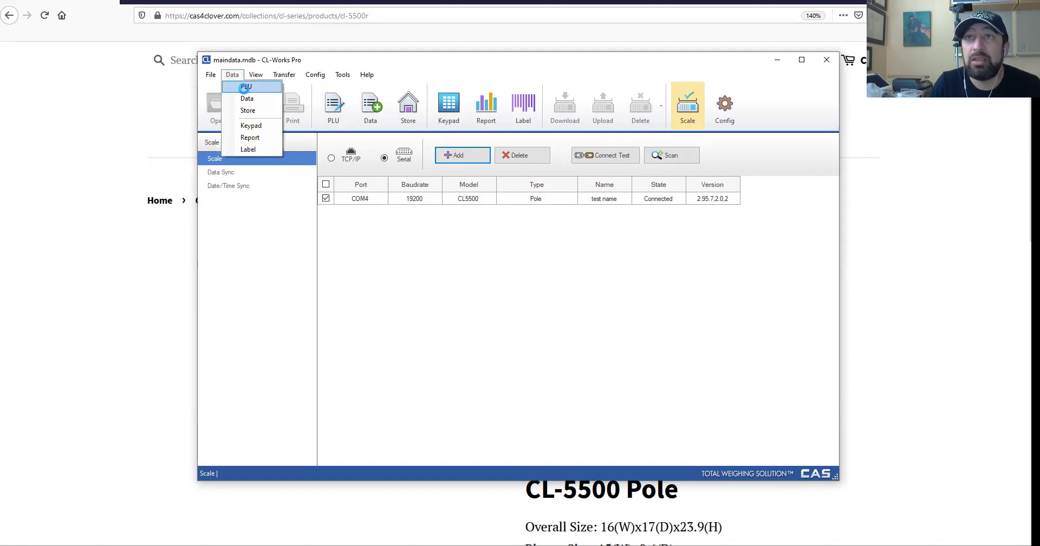
{"action": "left_click", "coordinate": [245, 88]}
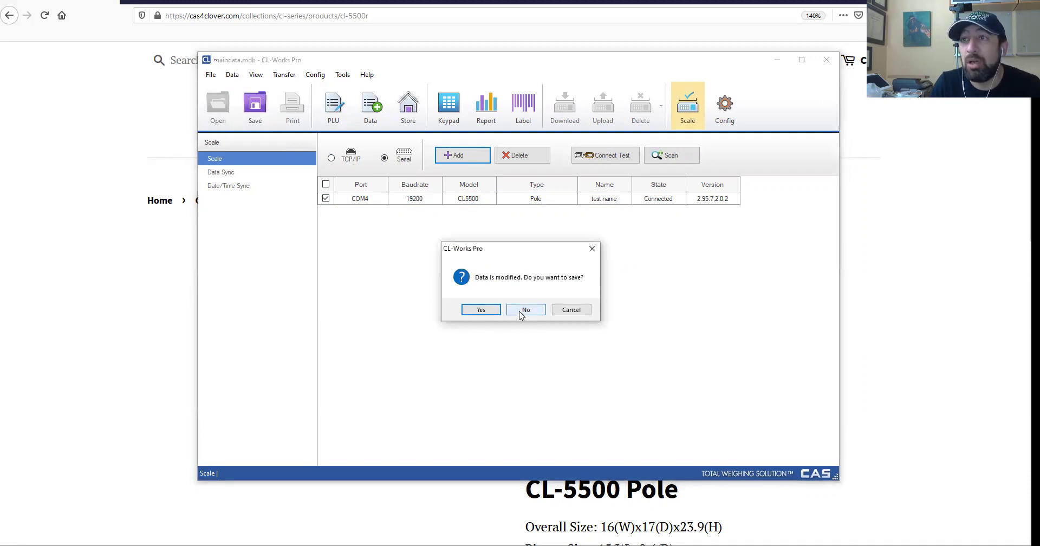
{"action": "left_click", "coordinate": [482, 310]}
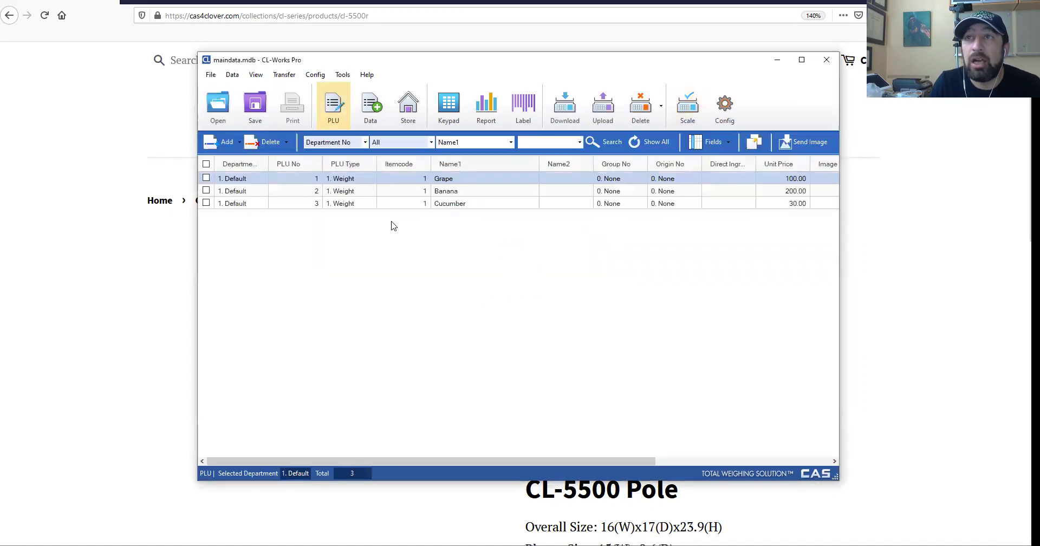
Keep Grape weighed, set Banana and Cucumber codes 2 and 3, and enter second names Green, Fresh, Fresh.
{"action": "double_click", "coordinate": [464, 178]}
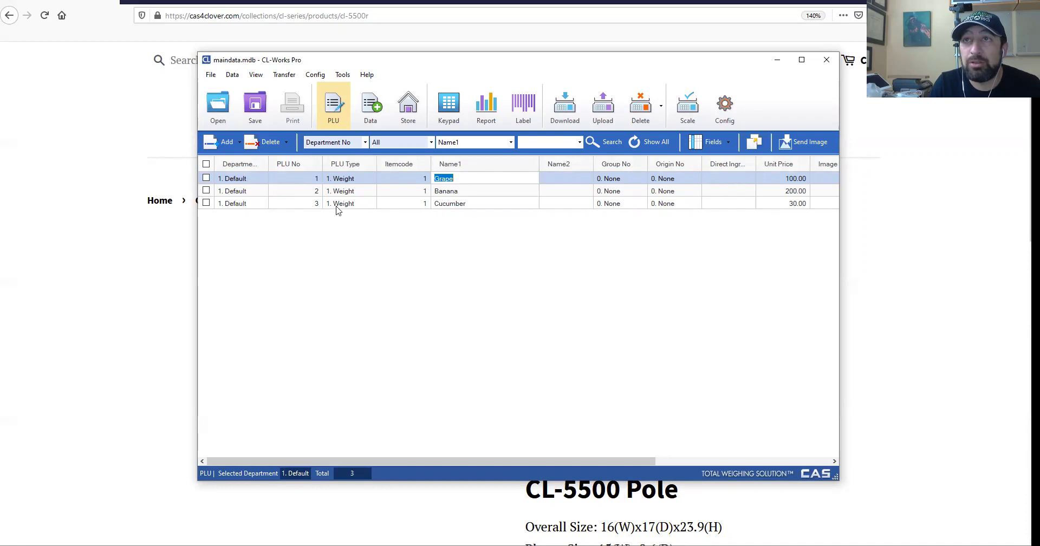
{"action": "left_click", "coordinate": [357, 179]}
{"action": "left_click", "coordinate": [360, 179]}
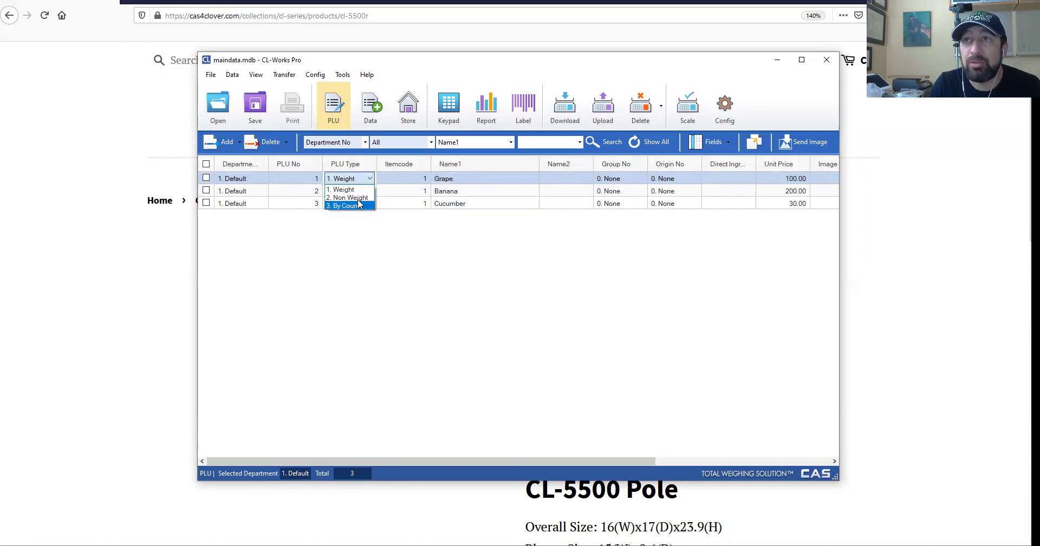
{"action": "left_click", "coordinate": [360, 190]}
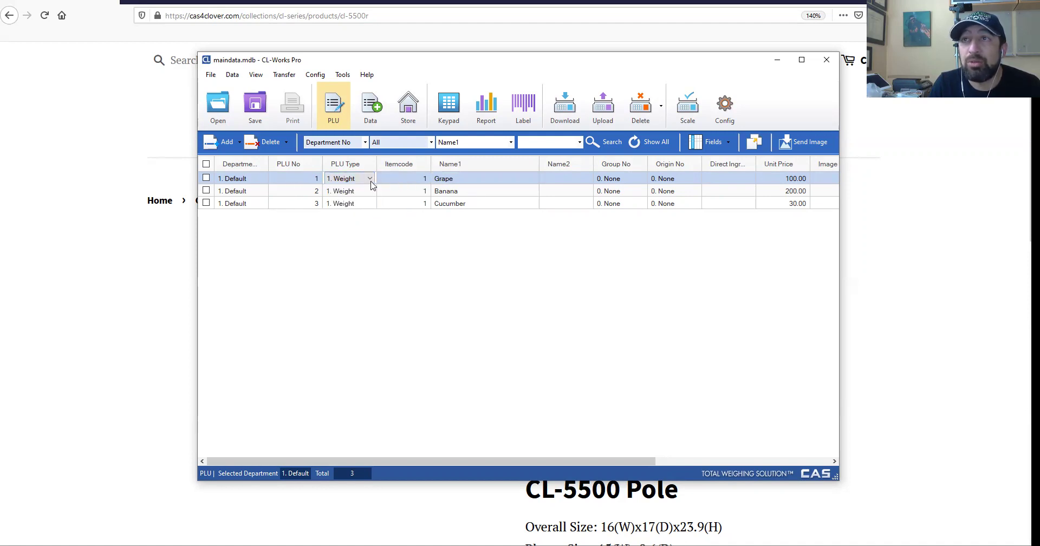
{"action": "left_click", "coordinate": [414, 190]}
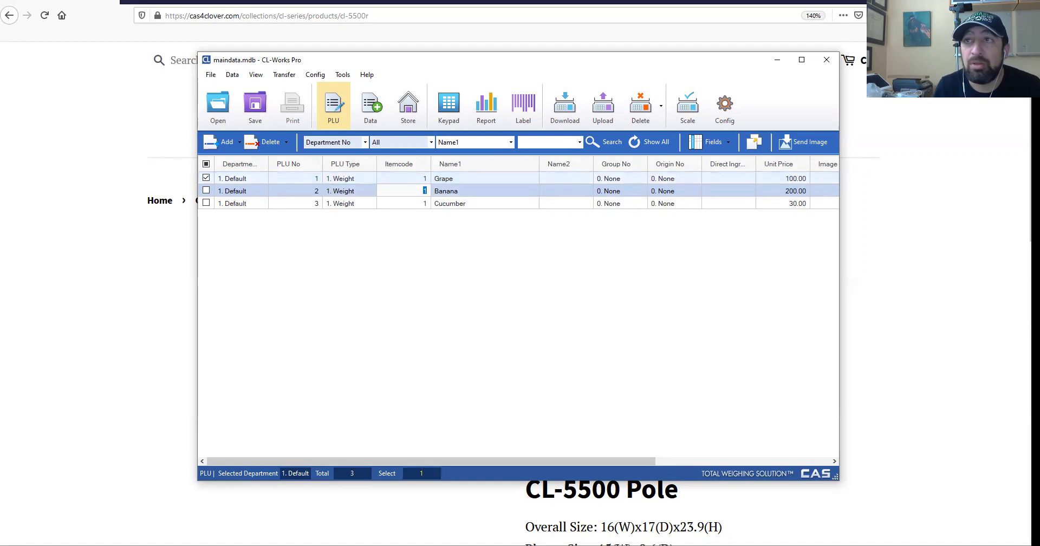
{"action": "left_click", "coordinate": [408, 201]}
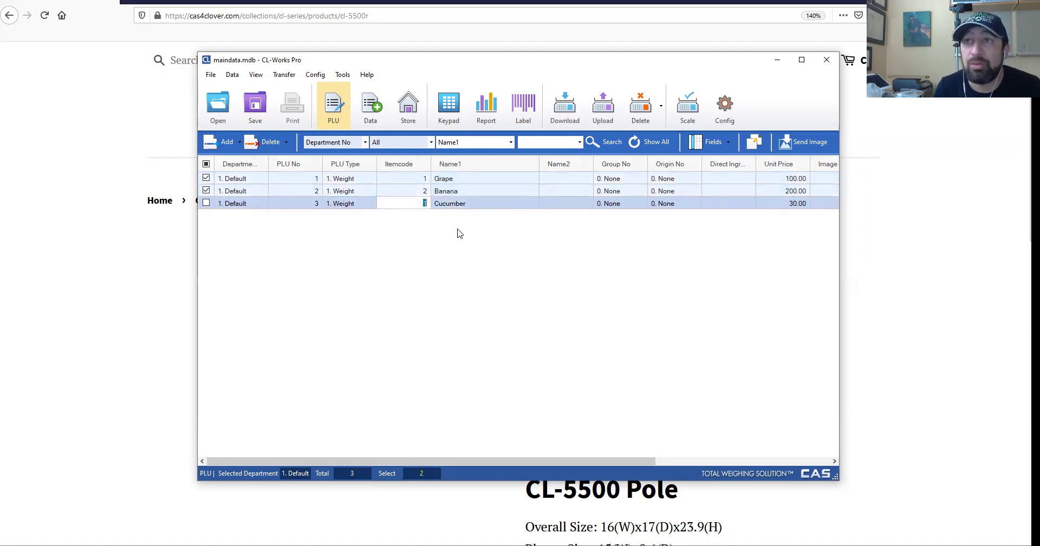
{"action": "type", "text": "3"}
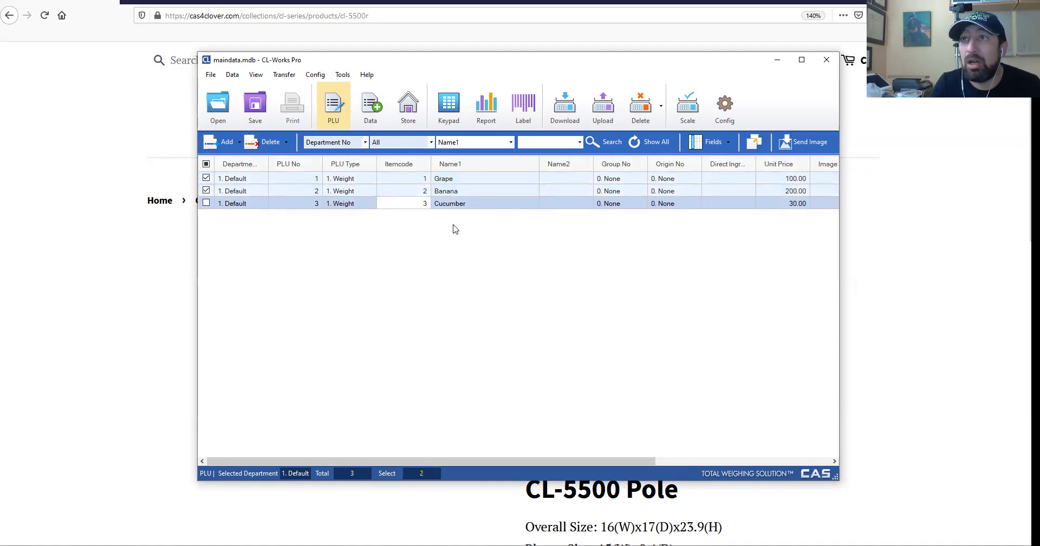
{"action": "left_click", "coordinate": [566, 178]}
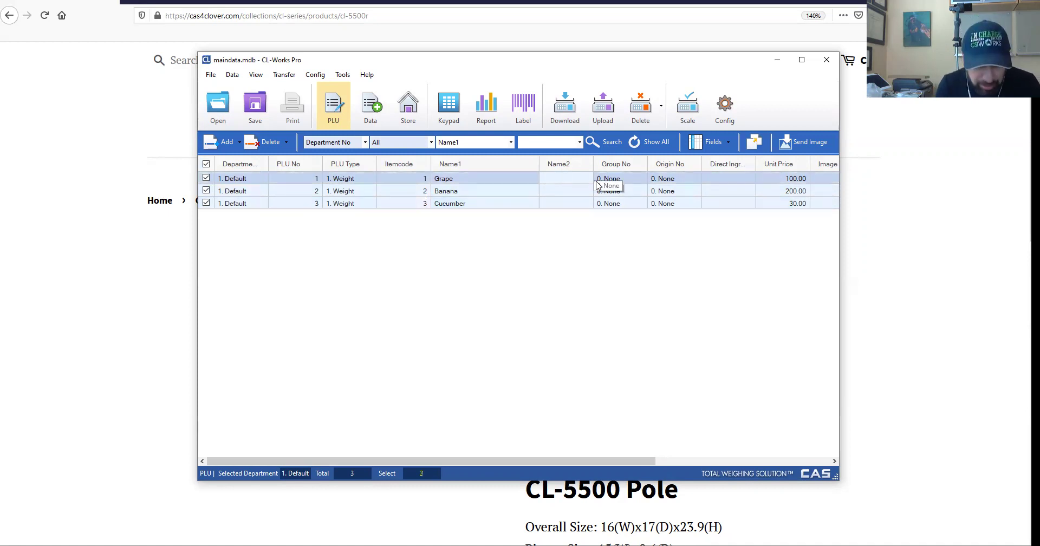
{"action": "type", "text": "Green"}
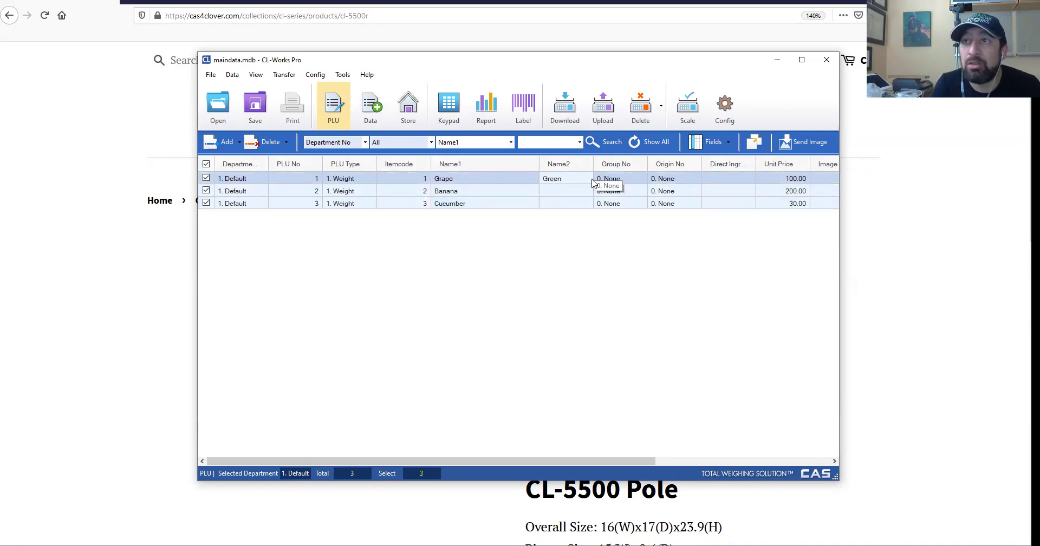
{"action": "left_click", "coordinate": [557, 192]}
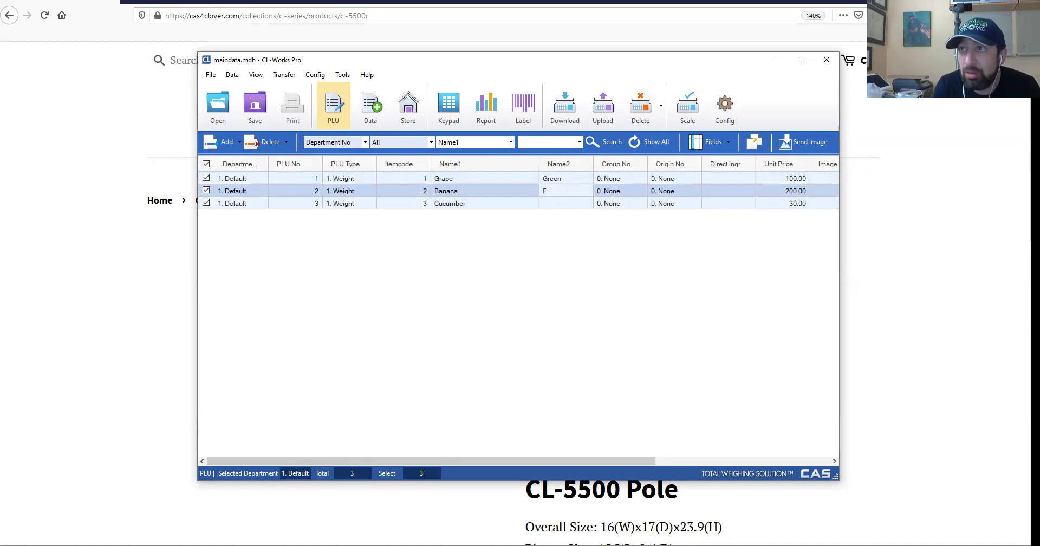
{"action": "left_click", "coordinate": [555, 204]}
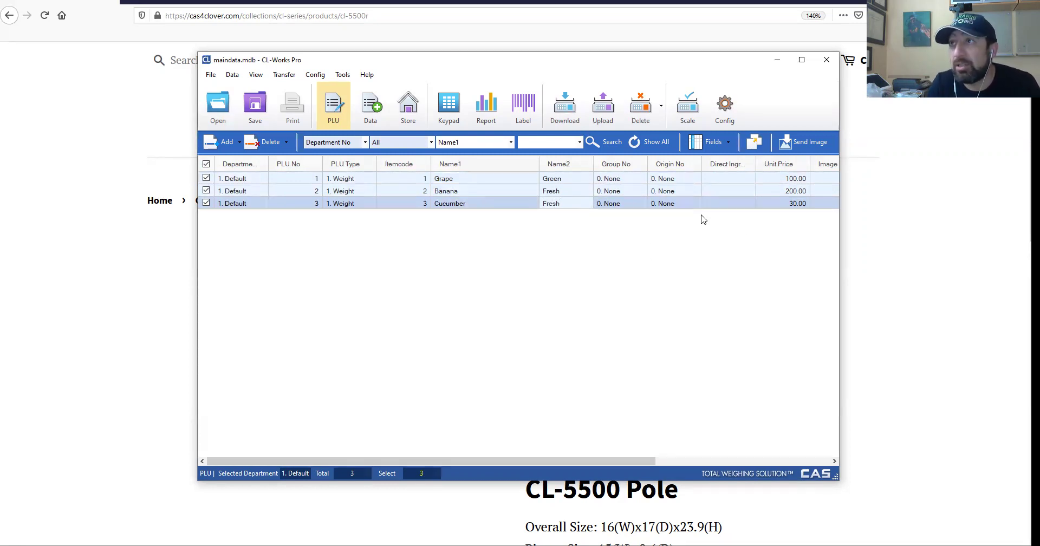
Set unit prices to 50.00, 5.00 and 15.00 for Grape, Banana and Cucumber.
{"action": "left_click", "coordinate": [783, 182]}
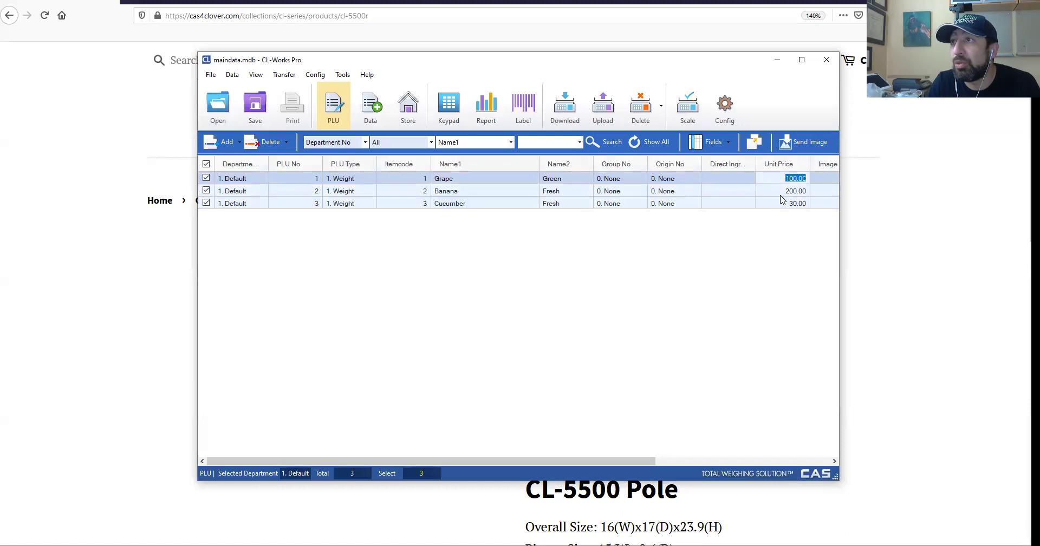
{"action": "type", "text": "50"}
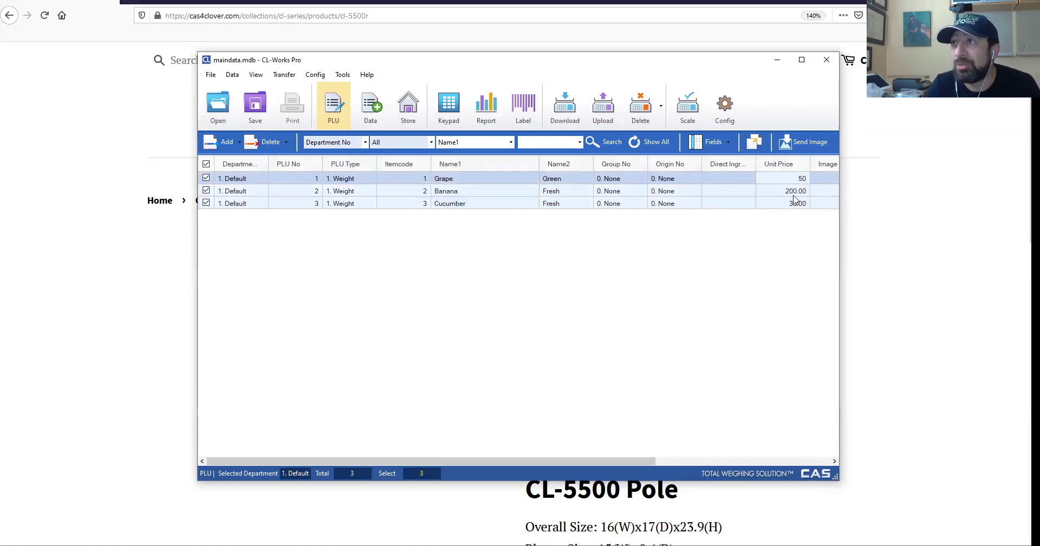
{"action": "left_click", "coordinate": [795, 192]}
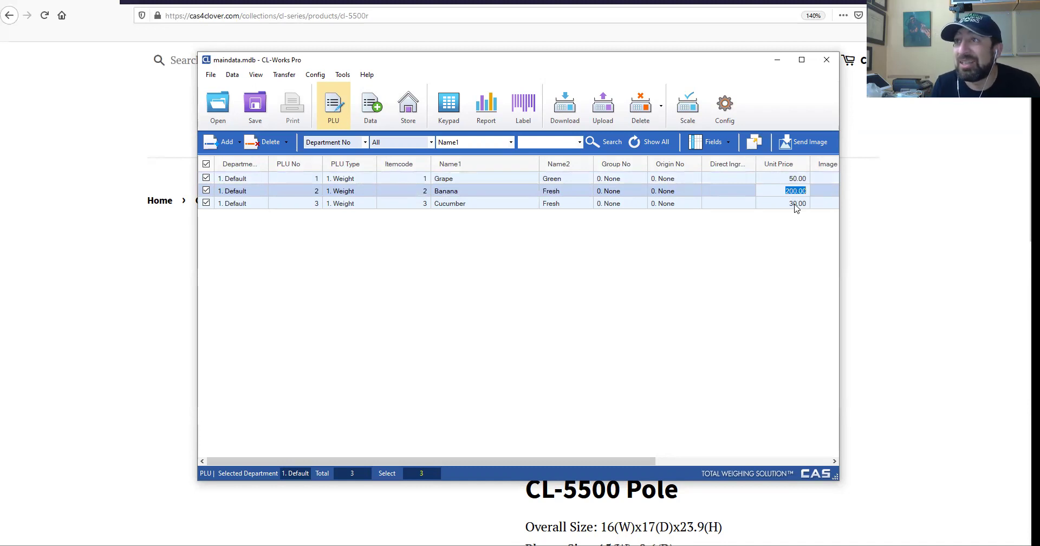
{"action": "type", "text": "5"}
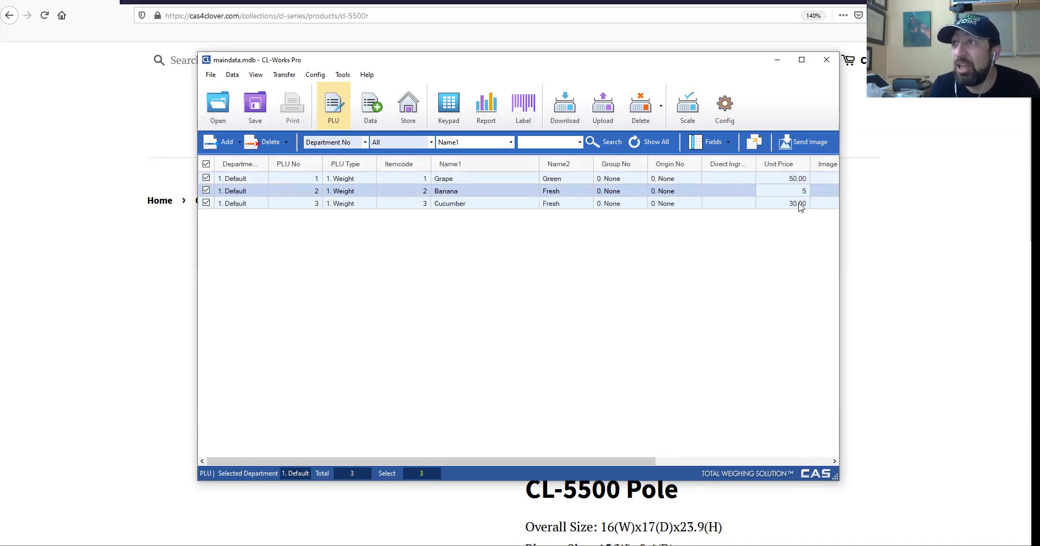
{"action": "left_click", "coordinate": [794, 204]}
{"action": "type", "text": "15"}
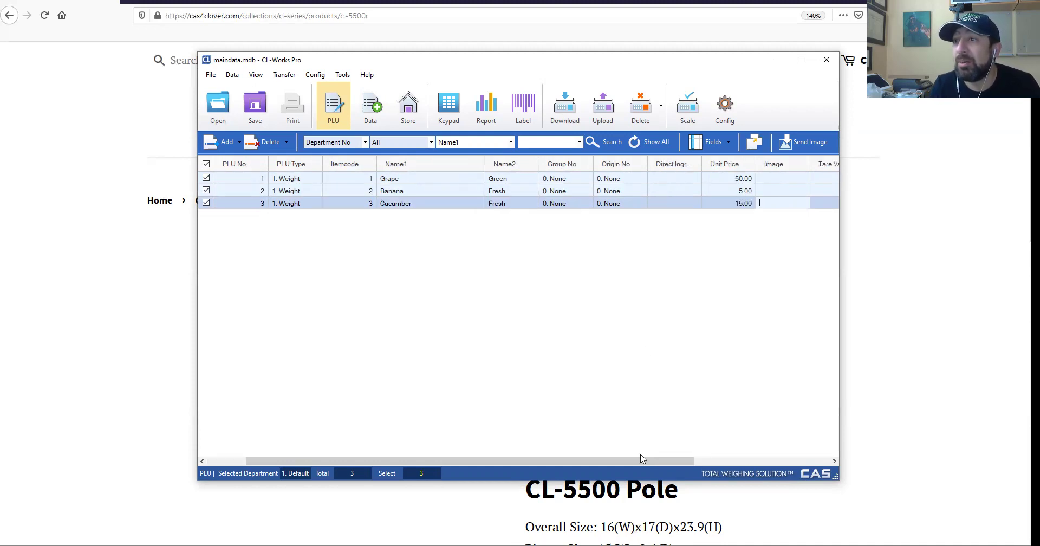
{"action": "left_click_drag", "start_coordinate": [642, 460], "coordinate": [790, 492]}
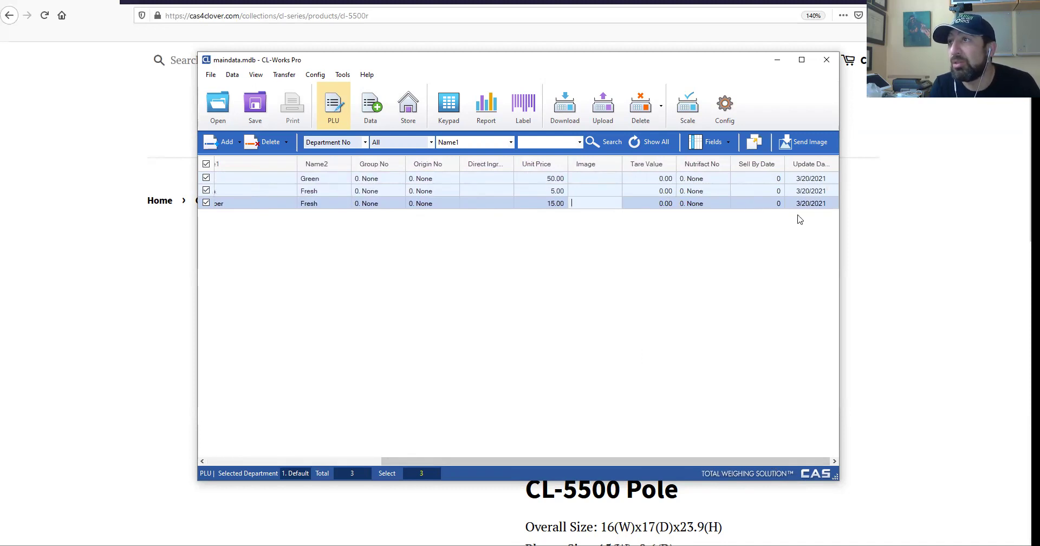
{"action": "left_click_drag", "start_coordinate": [720, 460], "coordinate": [450, 459]}
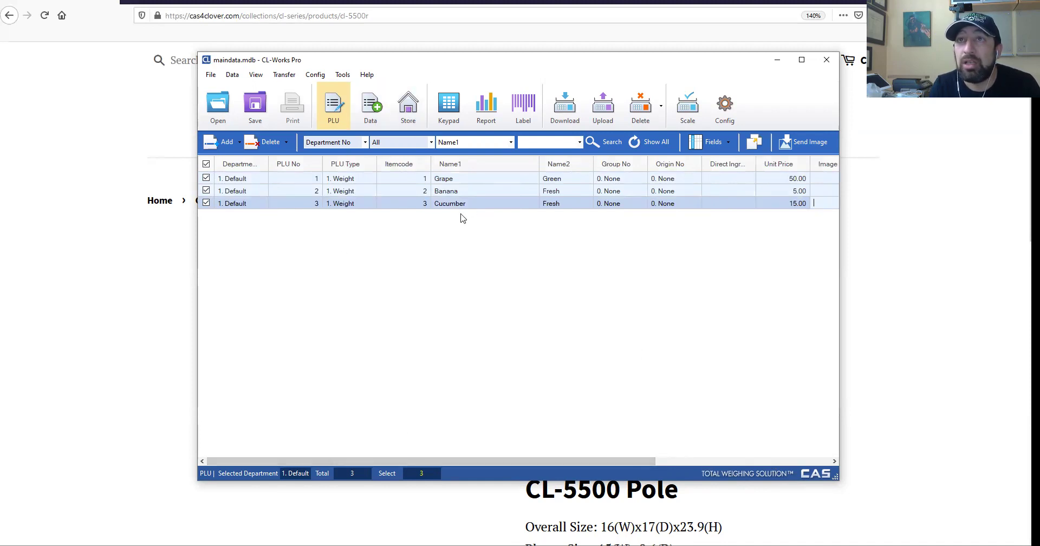
Download the three PLUs to the COM4 scale, then upload them back from it.
{"action": "left_click", "coordinate": [568, 111]}
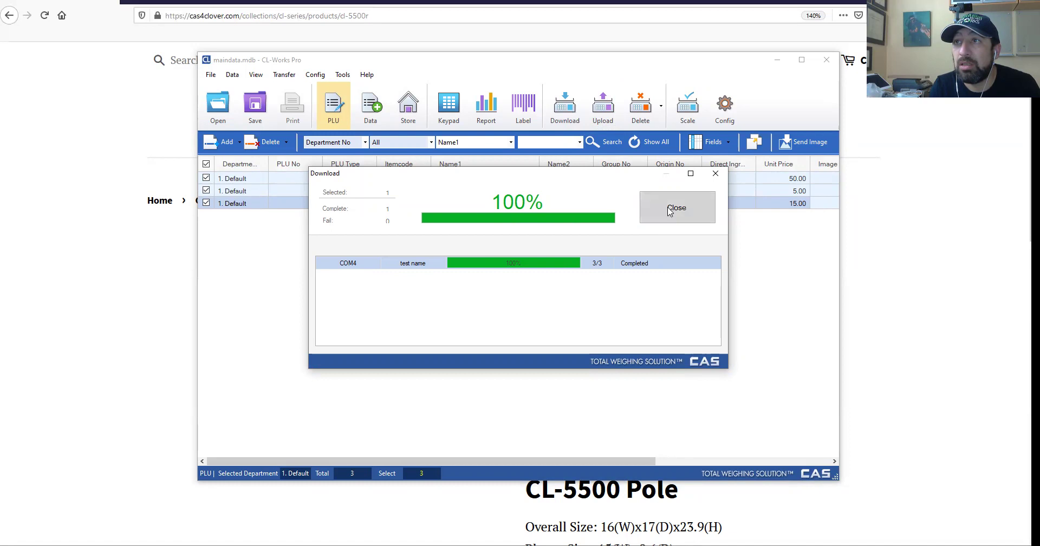
{"action": "left_click", "coordinate": [670, 210]}
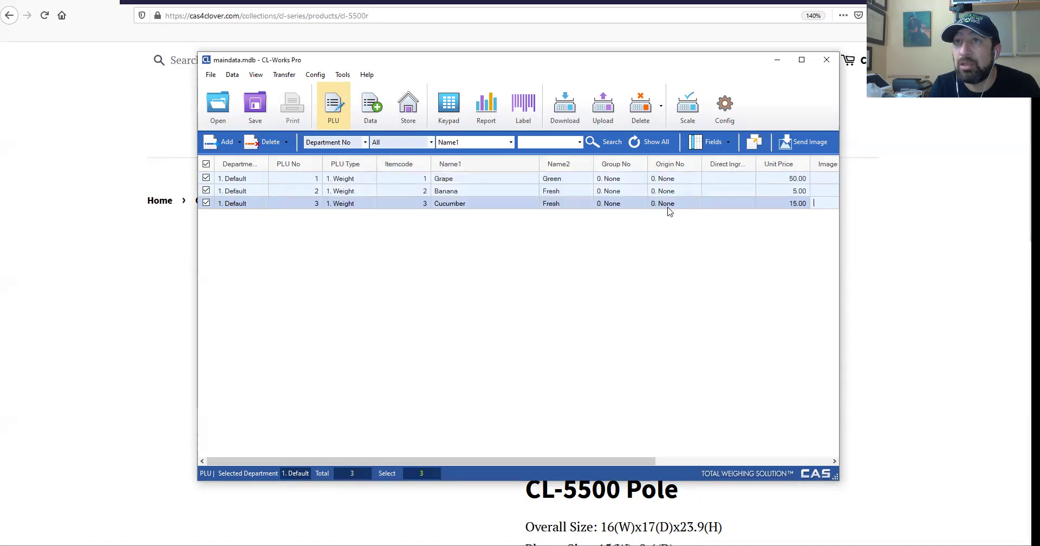
{"action": "left_click", "coordinate": [610, 112]}
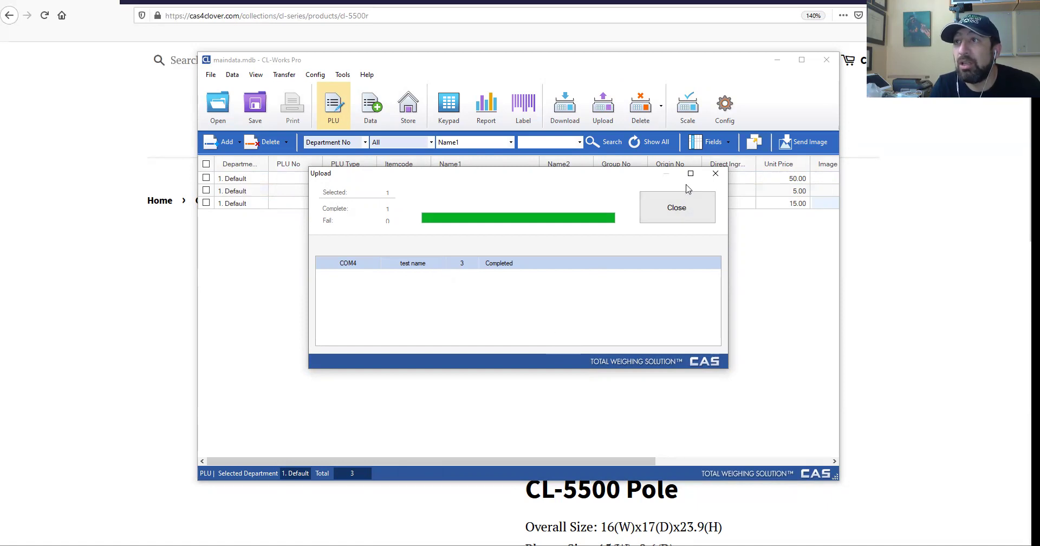
{"action": "left_click", "coordinate": [684, 203]}
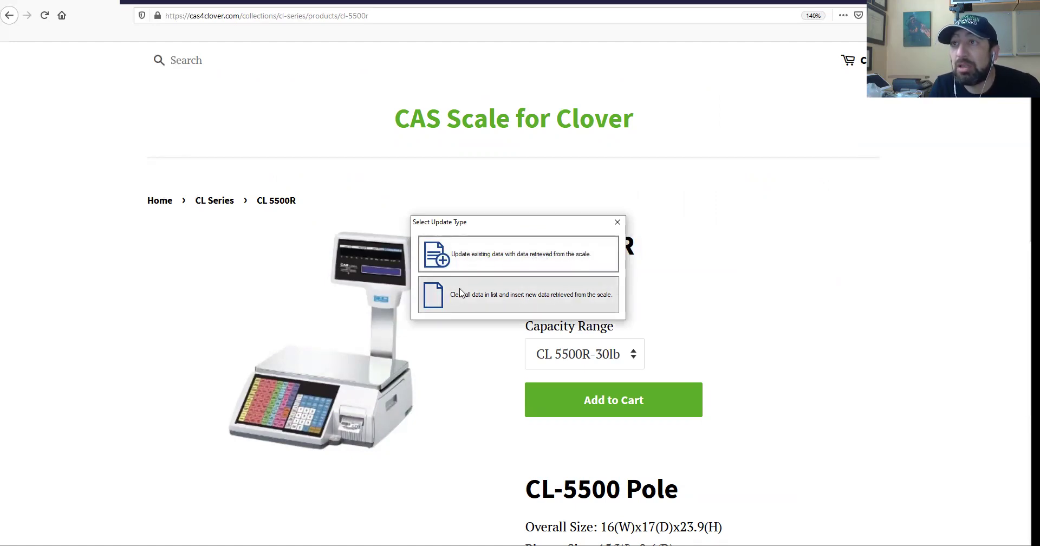
Choose to clear the list and insert the PLU data retrieved from the scale.
{"action": "left_click", "coordinate": [512, 303]}
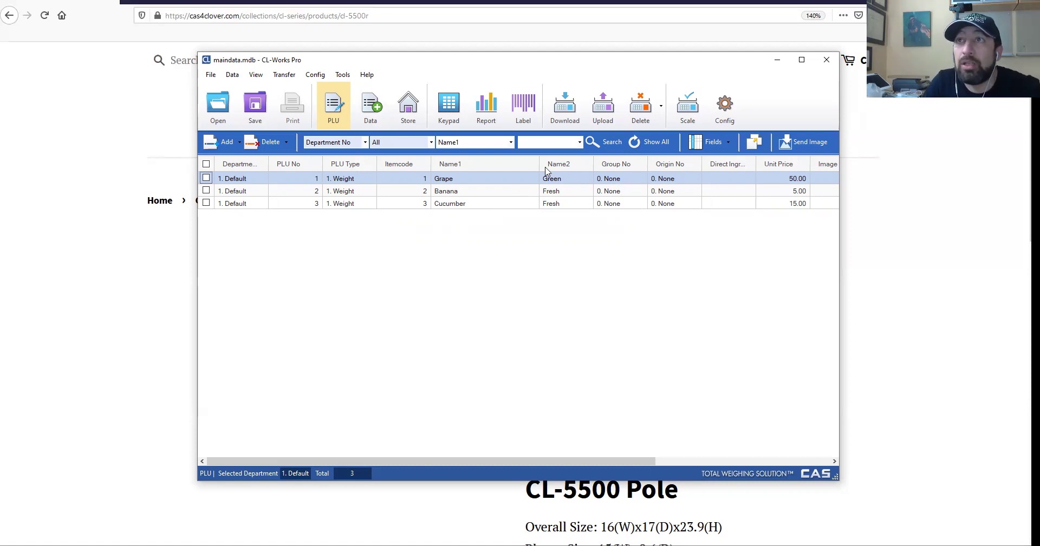
Switch to the Store records, saving the PLU changes, and search stores by Name.
{"action": "left_click", "coordinate": [233, 75]}
{"action": "left_click", "coordinate": [248, 110]}
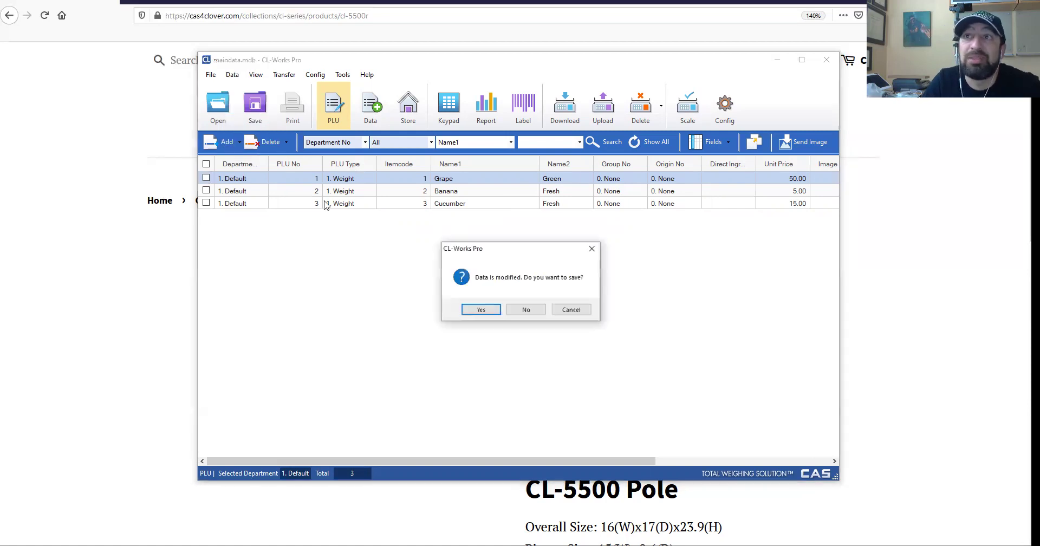
{"action": "left_click", "coordinate": [495, 312]}
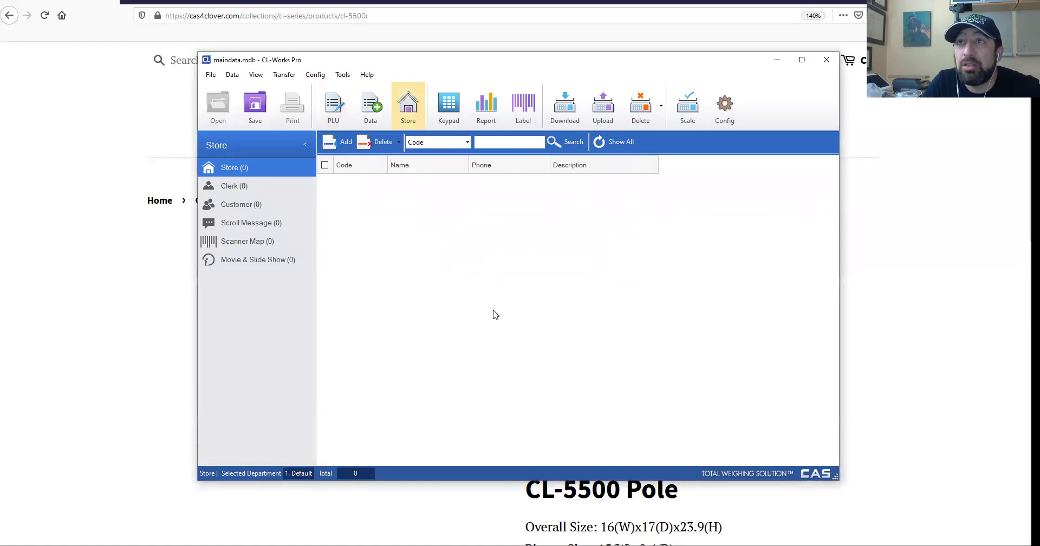
{"action": "left_click", "coordinate": [456, 141]}
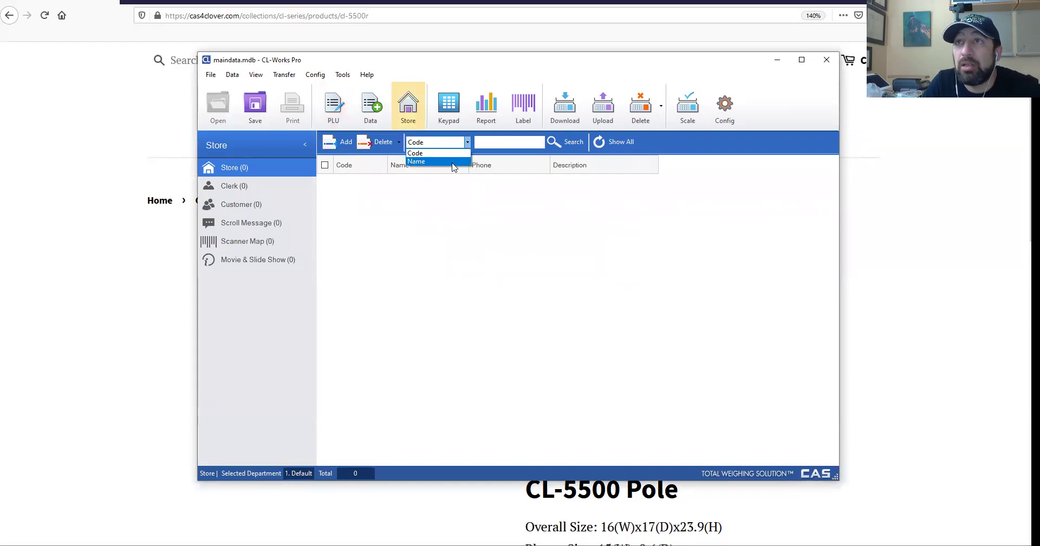
{"action": "left_click", "coordinate": [455, 160]}
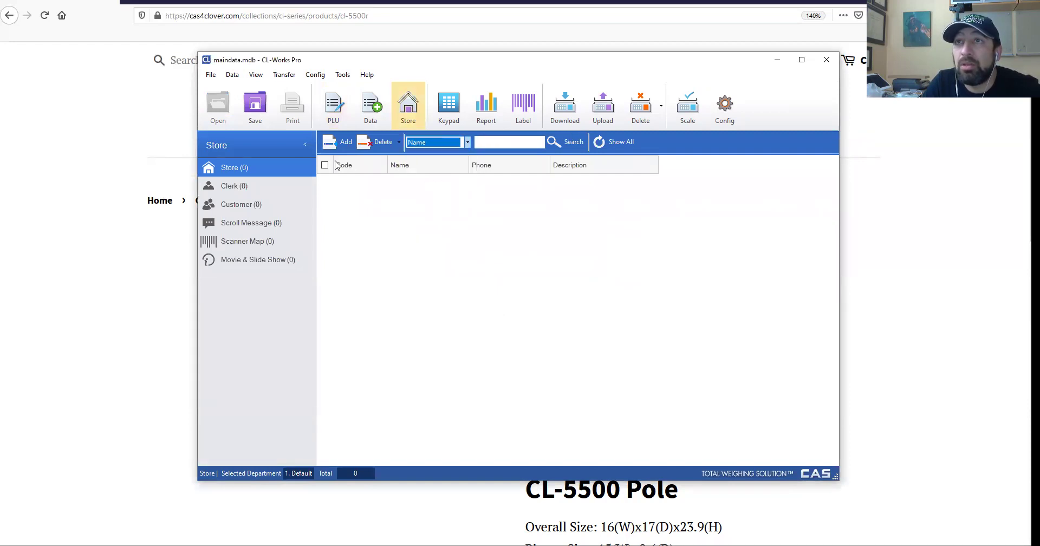
Add store 1 named 'CSI Works' and fill in the store's phone number.
{"action": "left_click", "coordinate": [340, 139]}
{"action": "left_click", "coordinate": [367, 185]}
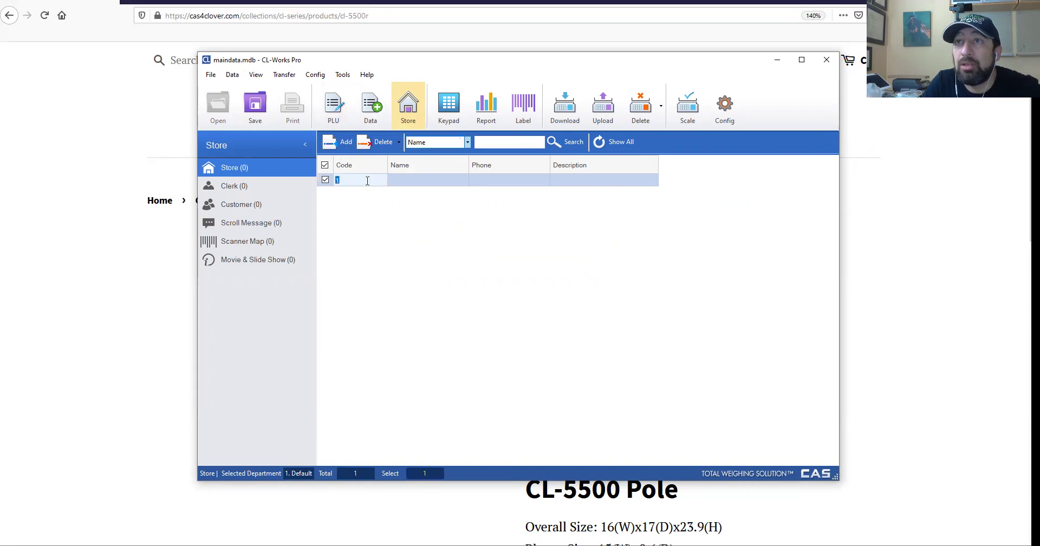
{"action": "left_click", "coordinate": [409, 182]}
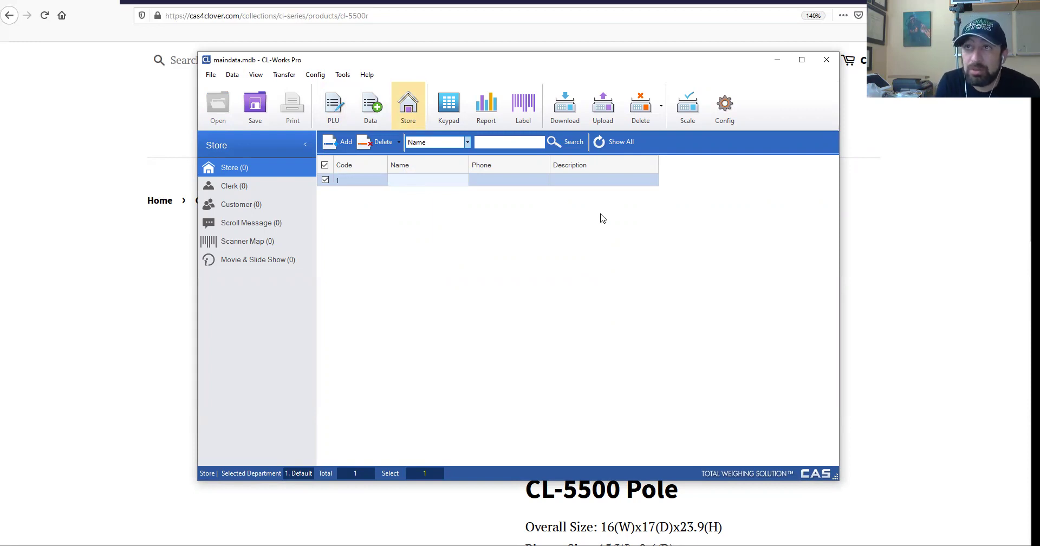
{"action": "type", "text": "CSI Works"}
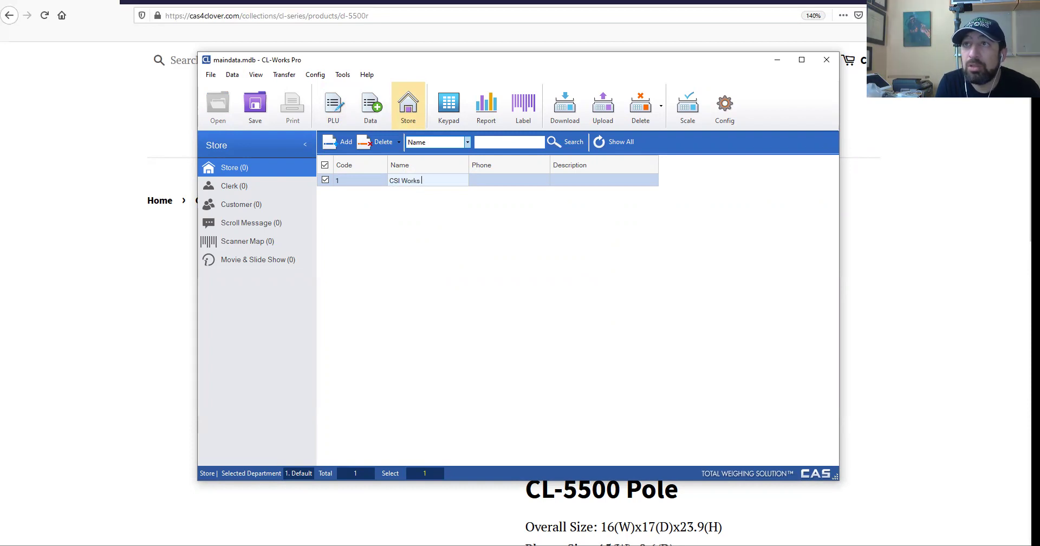
{"action": "key", "text": "Tab"}
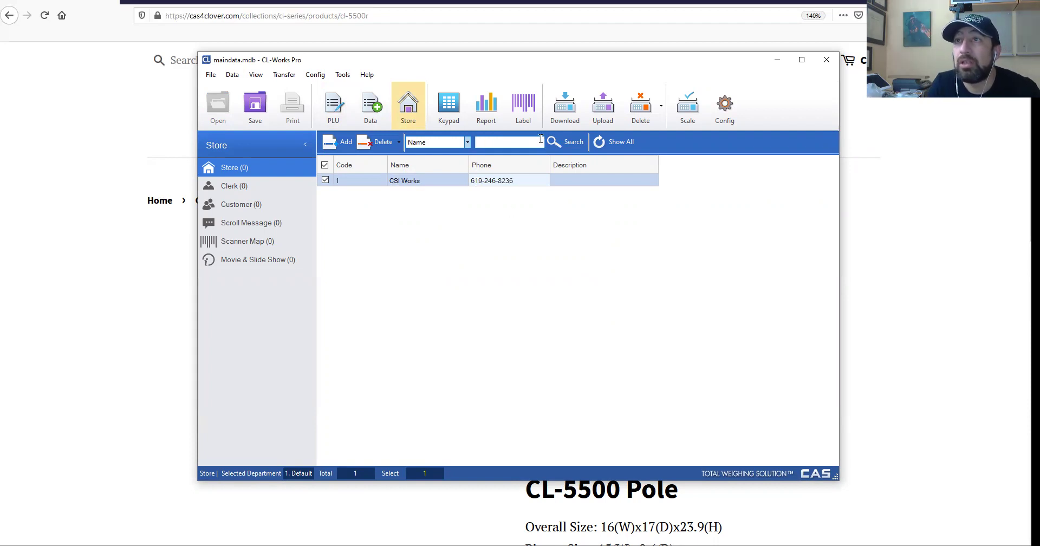
Send the store record to the scale and replace the list with the scale's data.
{"action": "left_click", "coordinate": [606, 111]}
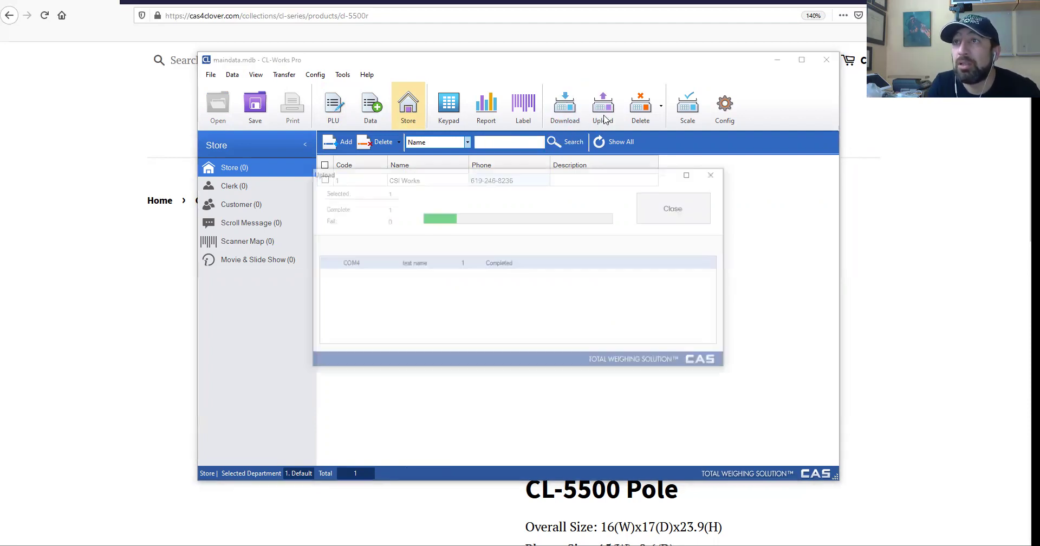
{"action": "left_click", "coordinate": [759, 260]}
{"action": "left_click", "coordinate": [674, 219]}
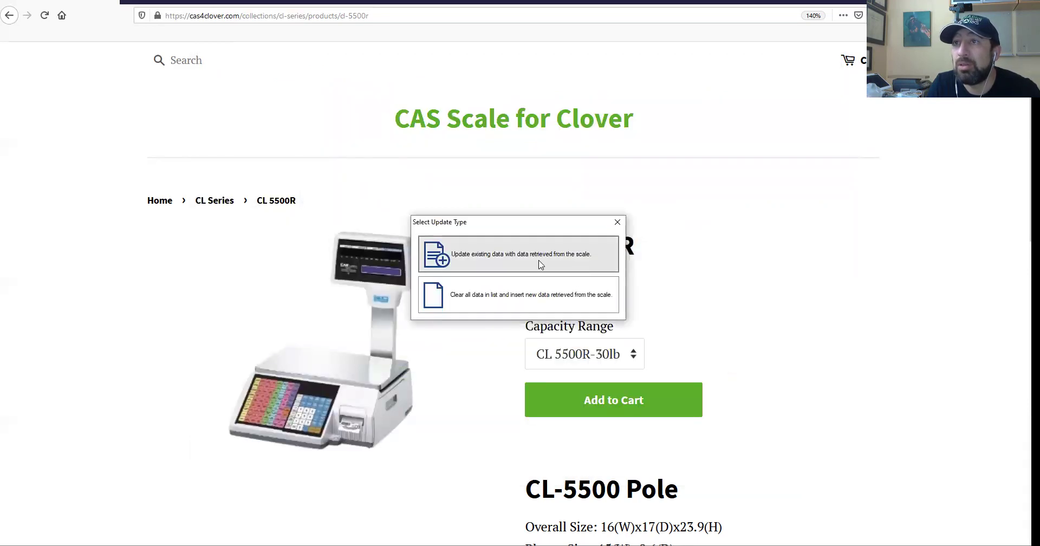
{"action": "left_click", "coordinate": [540, 264]}
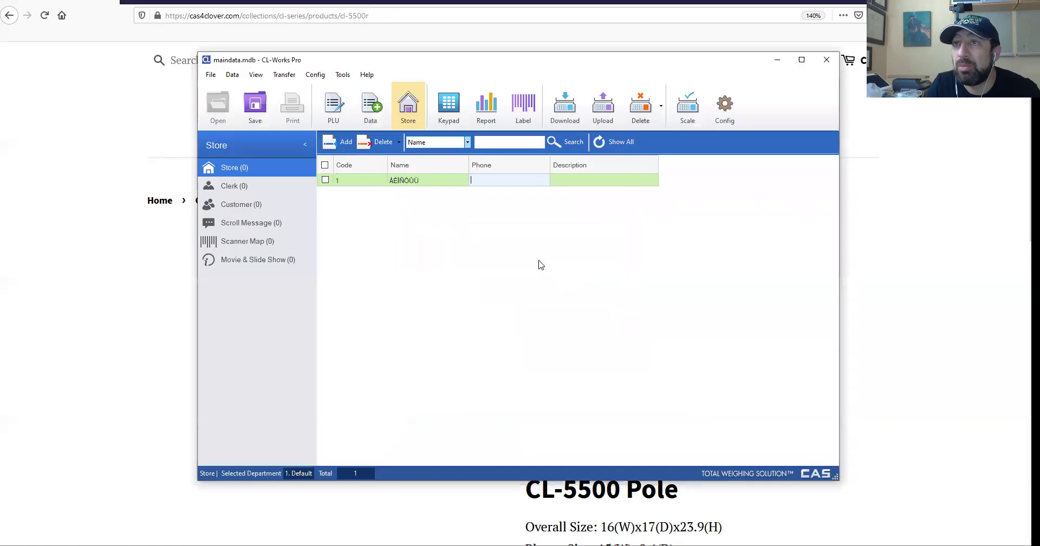
Re-enter the garbled store name as 'CSI Work' along with the store's phone number.
{"action": "left_click", "coordinate": [445, 179]}
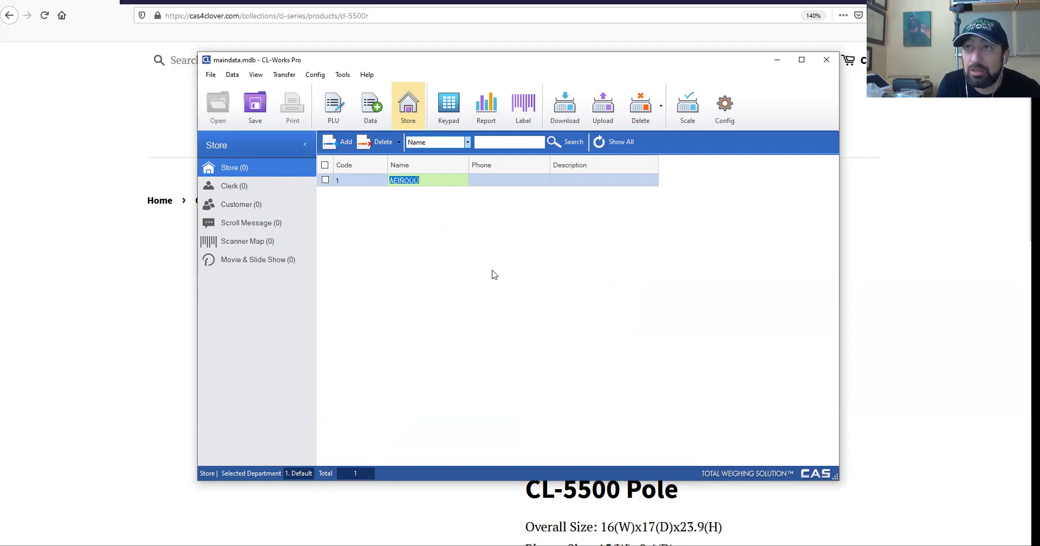
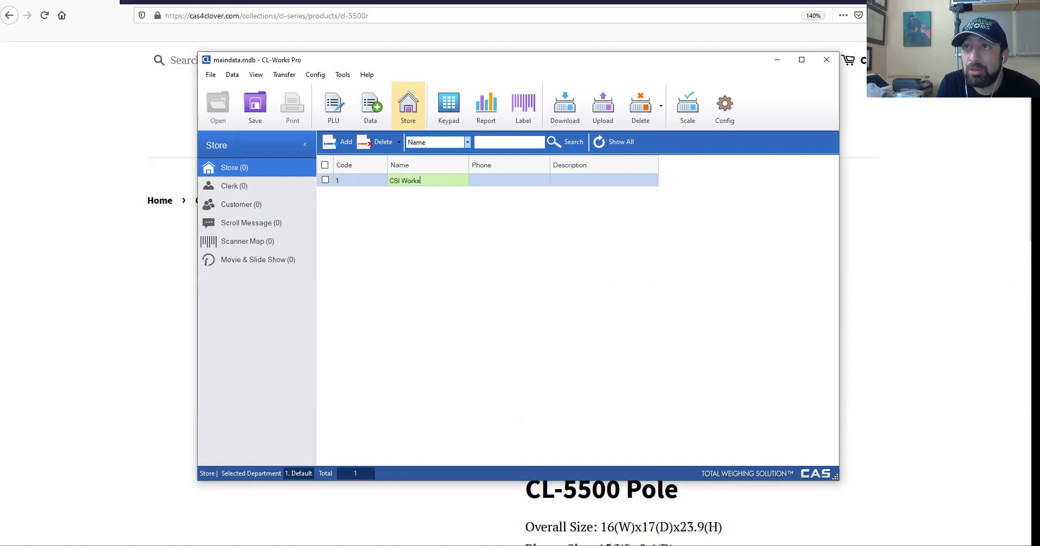
{"action": "key", "text": "Tab"}
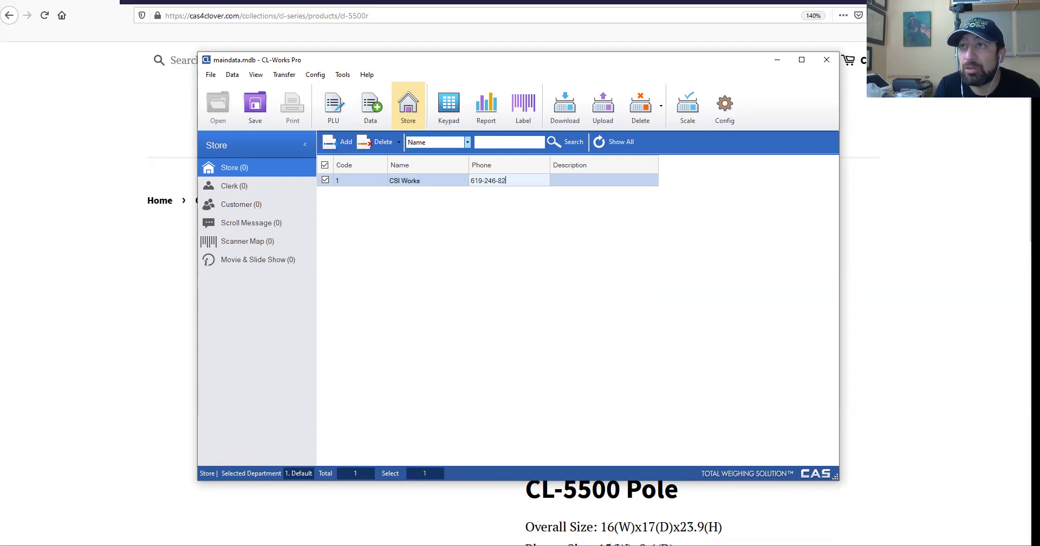
Retrieve the store records again, replace the list, and select row 1's name for editing.
{"action": "left_click", "coordinate": [602, 116]}
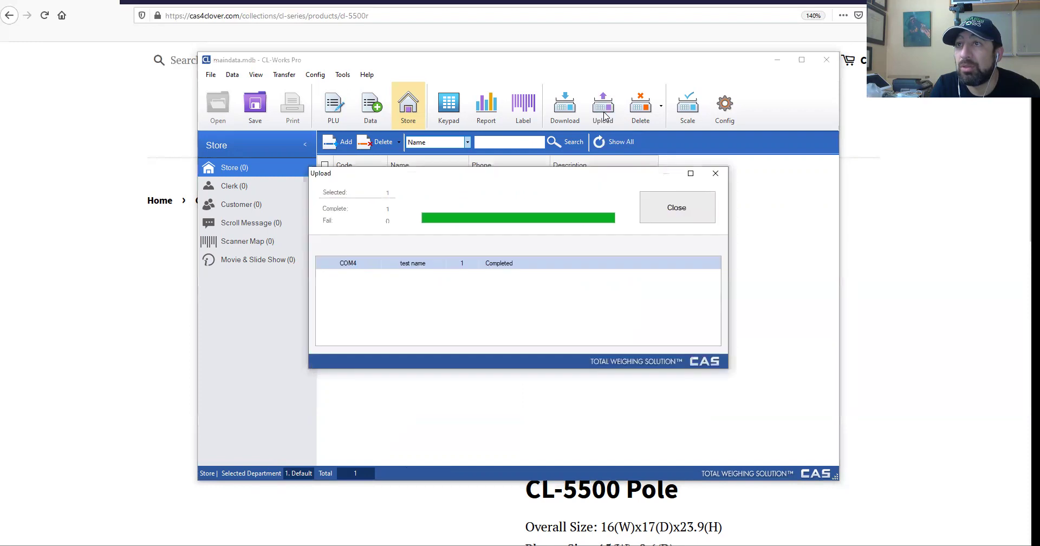
{"action": "left_click", "coordinate": [677, 207]}
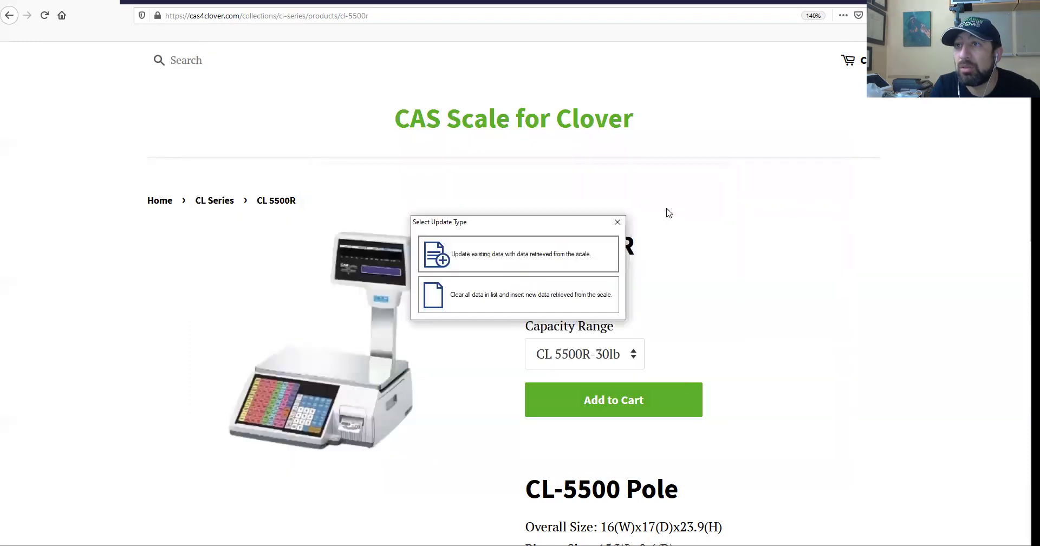
{"action": "left_click", "coordinate": [532, 292]}
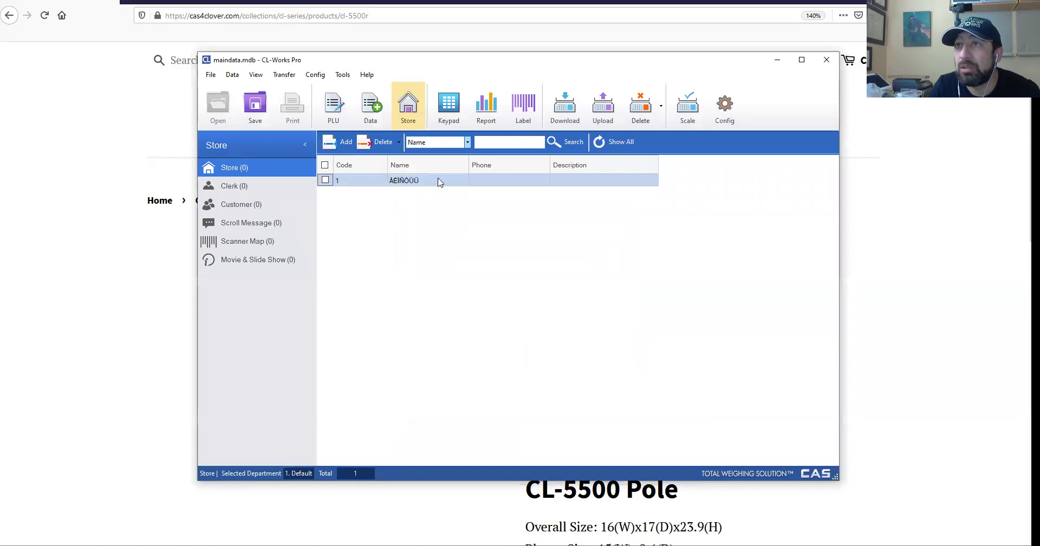
{"action": "left_click", "coordinate": [438, 181]}
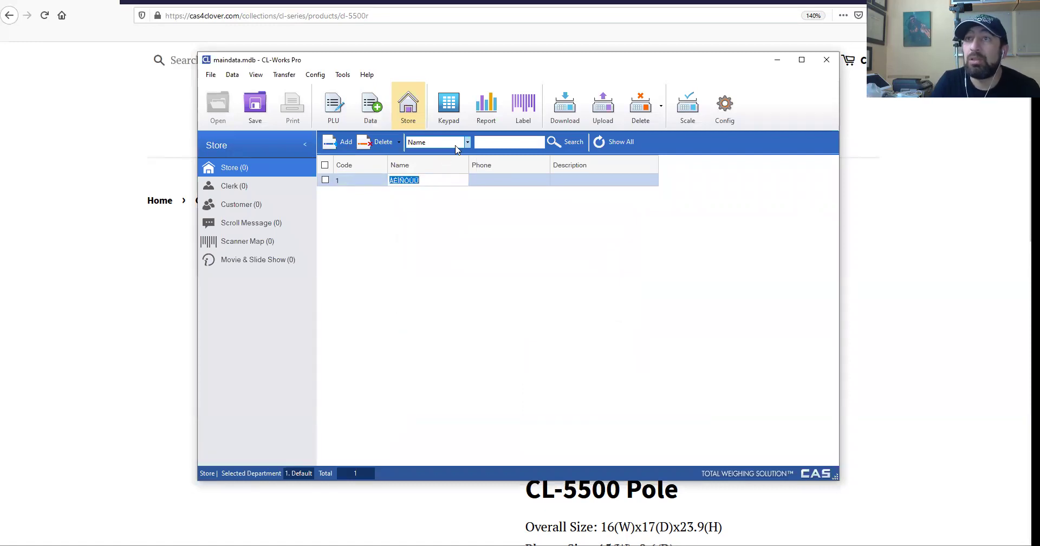
{"action": "left_click", "coordinate": [467, 142]}
{"action": "left_click", "coordinate": [441, 183]}
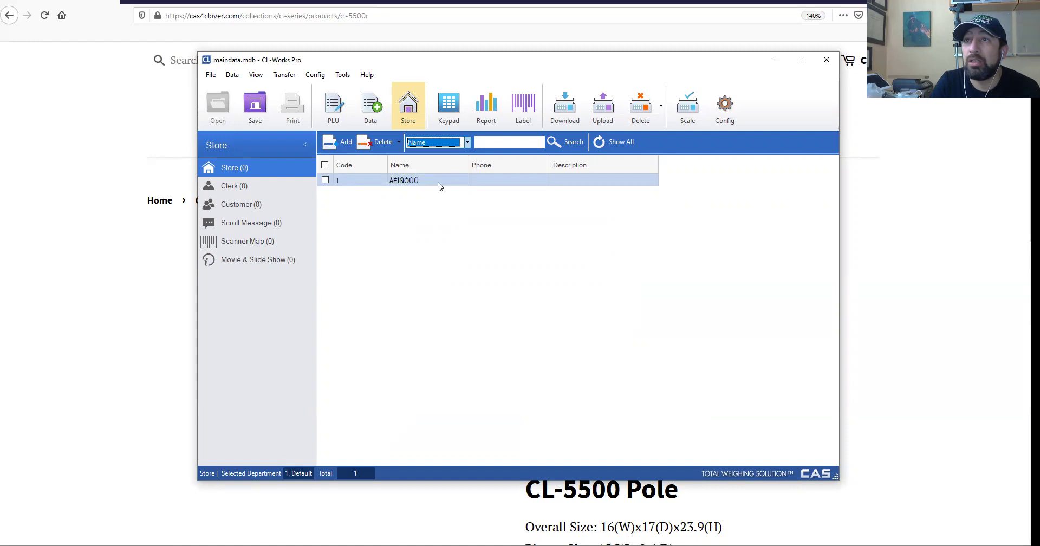
{"action": "left_click", "coordinate": [441, 182]}
Enter 'CSI Works' and the phone number for store 1, then reload the list from the scale.
{"action": "type", "text": "CSI Works"}
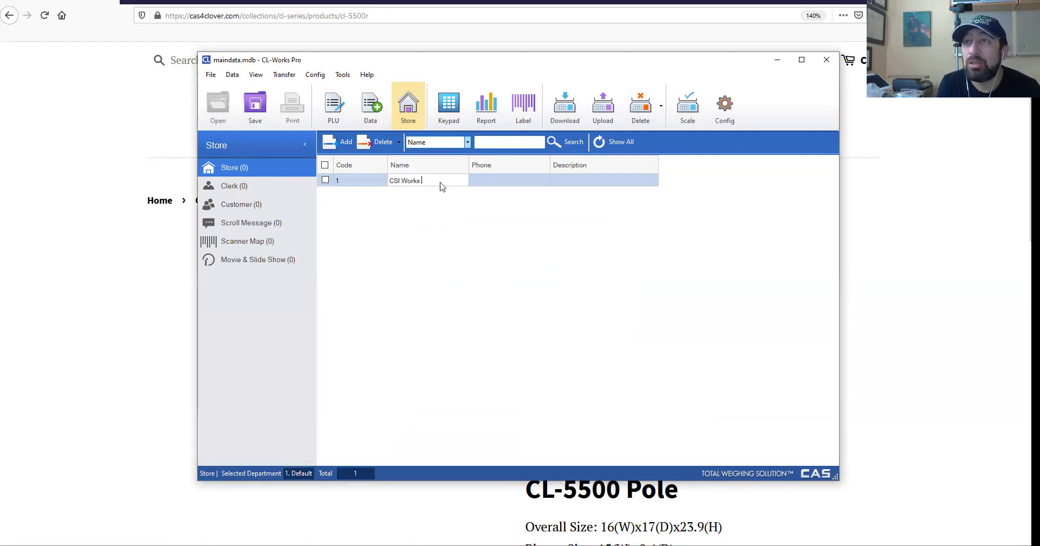
{"action": "key", "text": "Tab"}
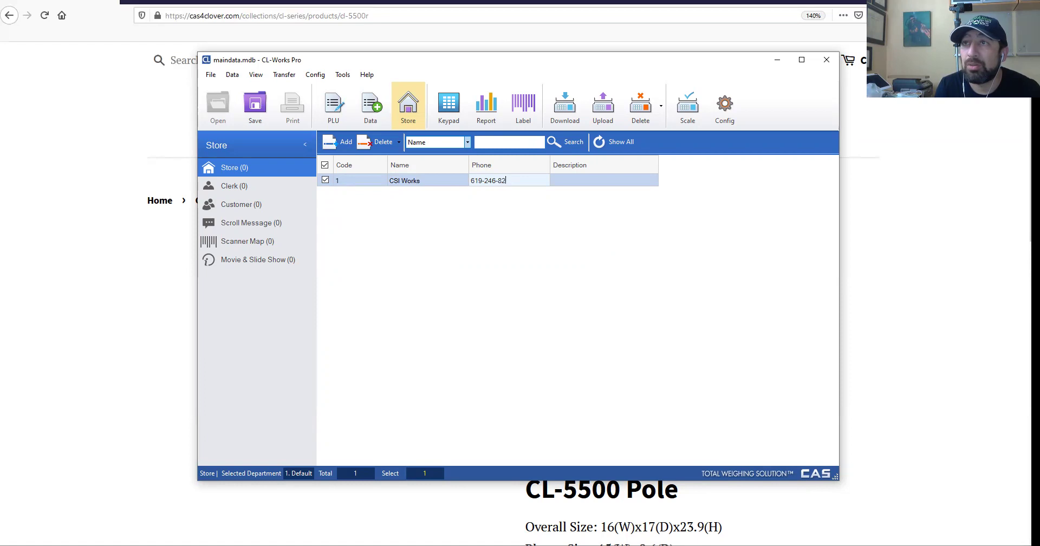
{"action": "left_click", "coordinate": [602, 106]}
{"action": "left_click", "coordinate": [682, 213]}
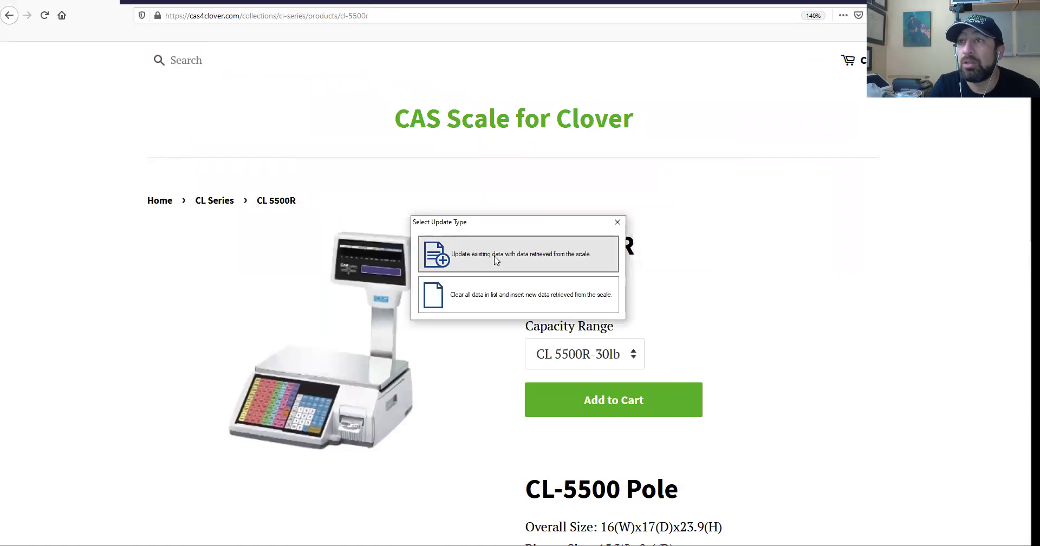
{"action": "left_click", "coordinate": [495, 260]}
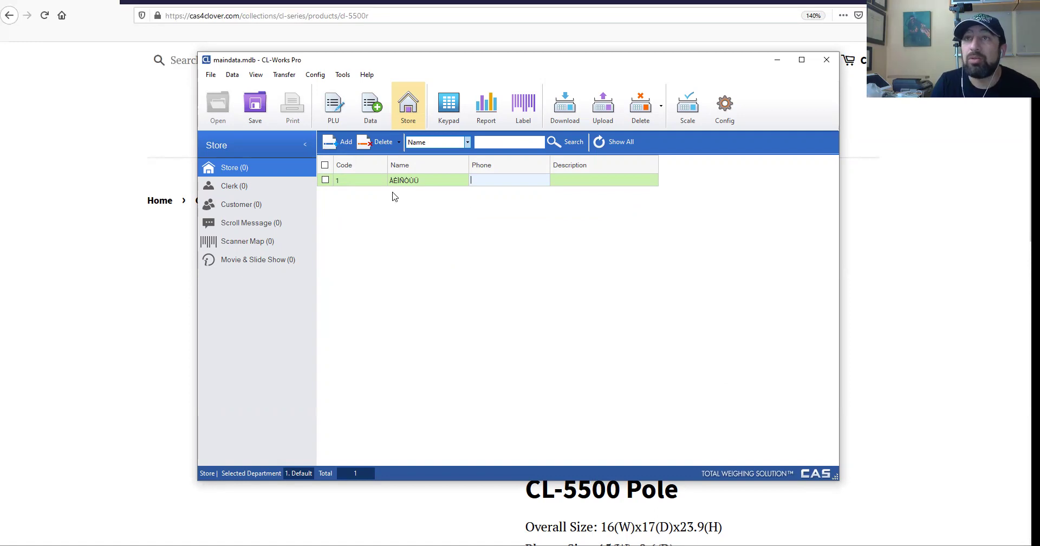
Retype the store name as 'CSI Wo' with the phone number and pull the records back again.
{"action": "left_click", "coordinate": [369, 182]}
{"action": "left_click", "coordinate": [447, 180]}
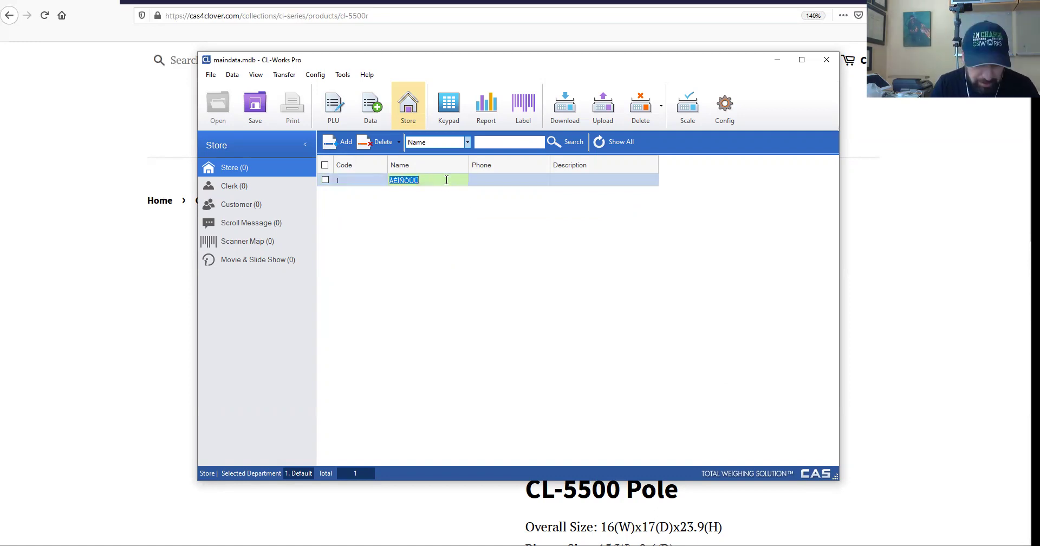
{"action": "type", "text": "CSI Works"}
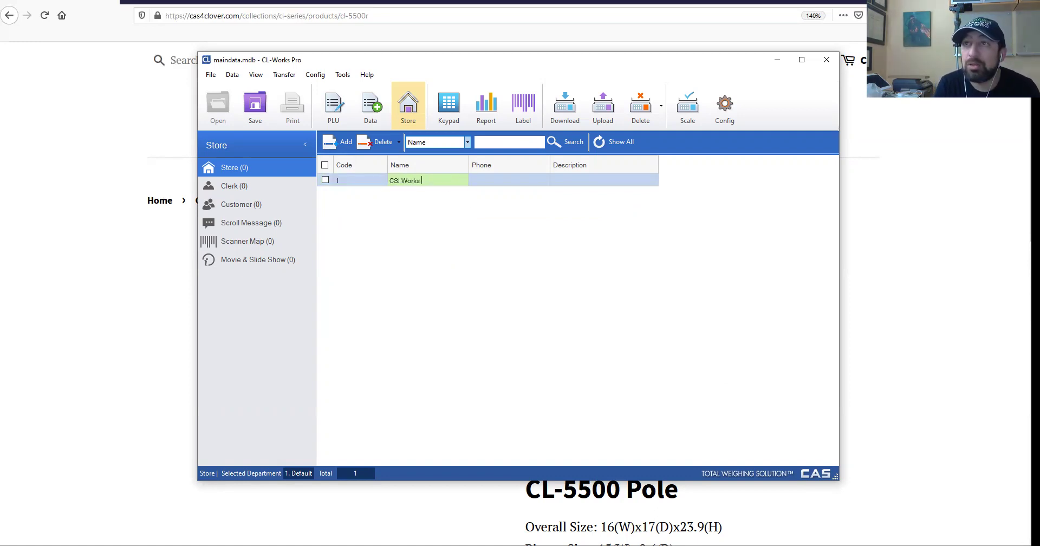
{"action": "key", "text": "Tab"}
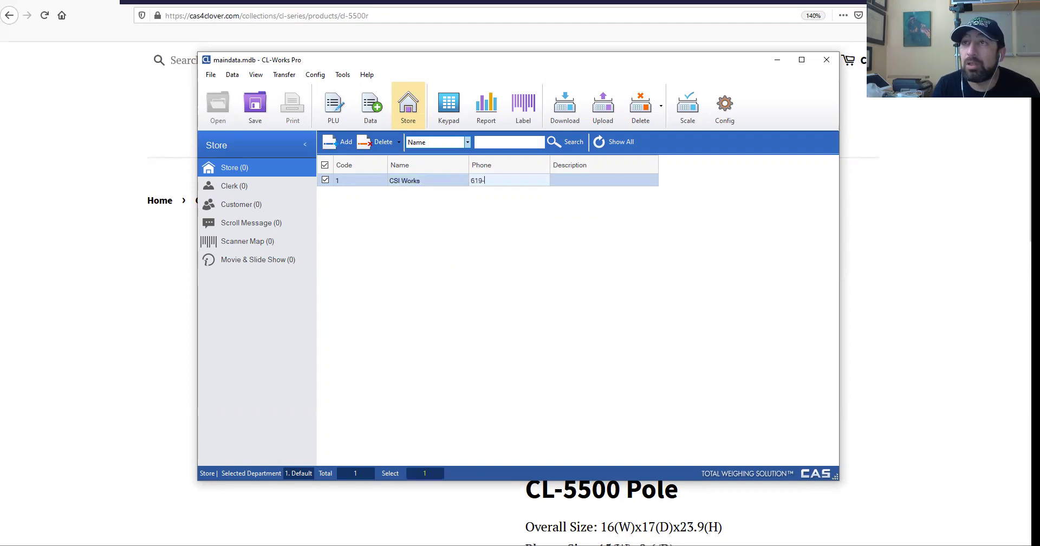
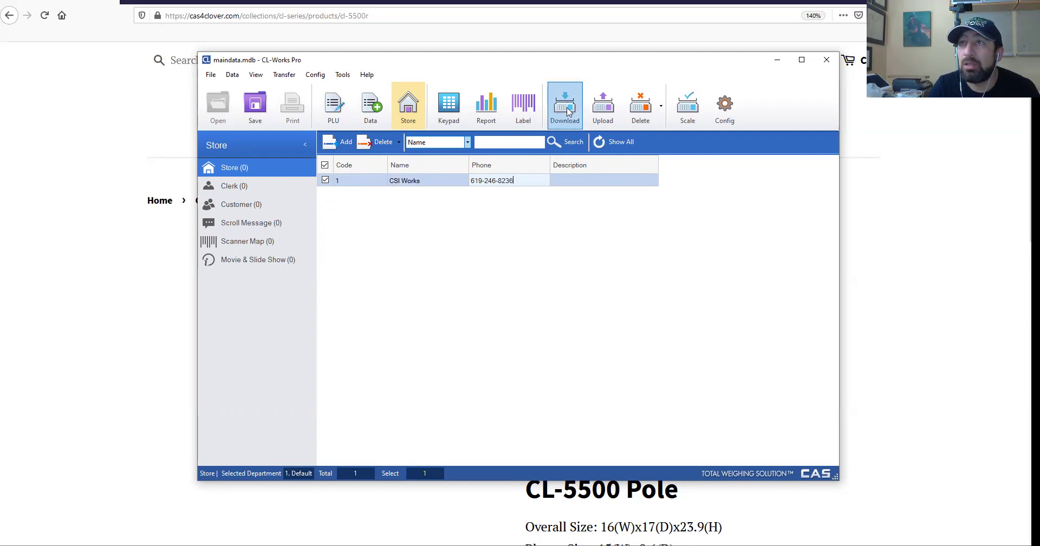
{"action": "left_click", "coordinate": [603, 117]}
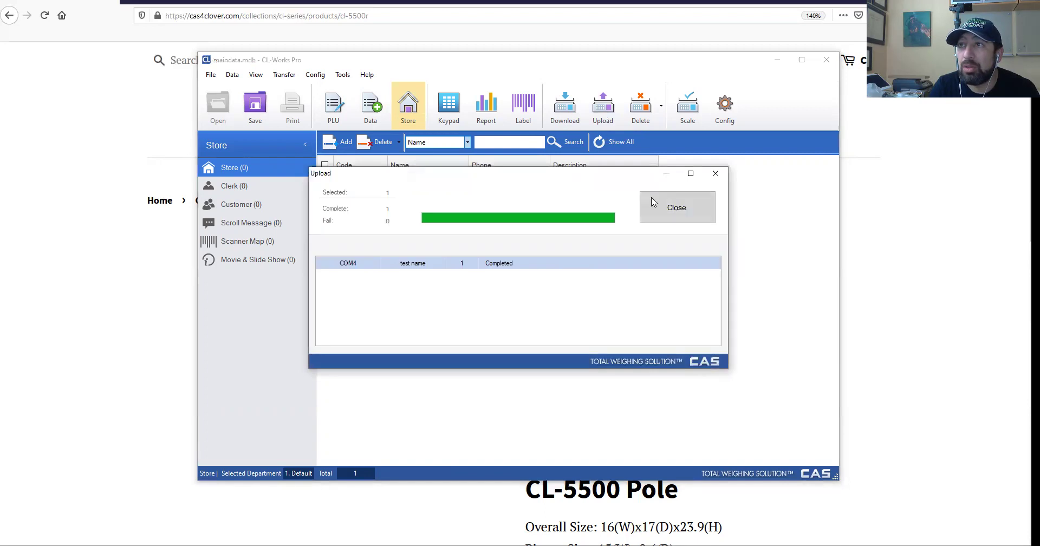
{"action": "left_click", "coordinate": [677, 207]}
Replace the list with the scale's data, then delete store record 1 from the scale.
{"action": "left_click", "coordinate": [550, 308]}
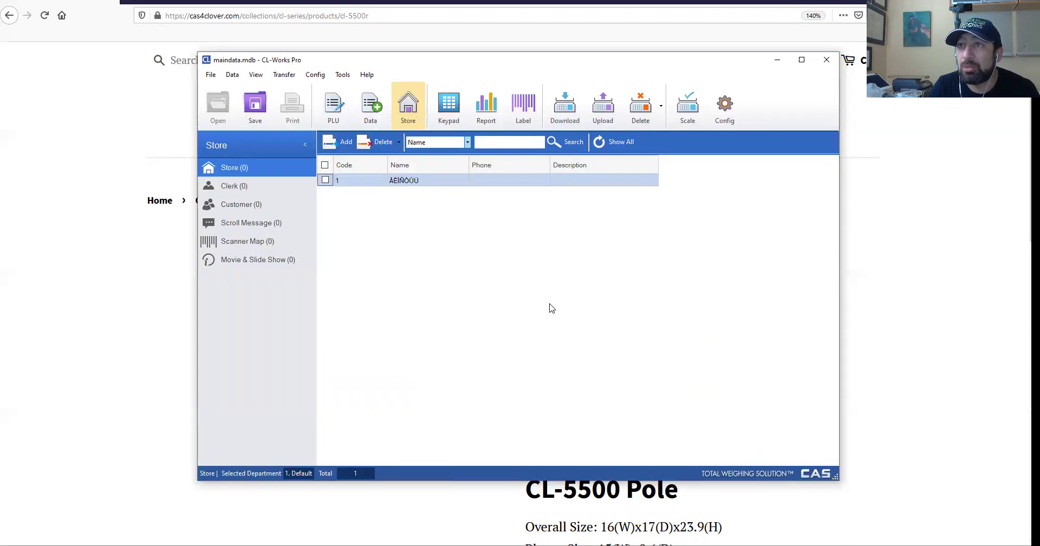
{"action": "left_click", "coordinate": [325, 181]}
{"action": "left_click", "coordinate": [640, 107]}
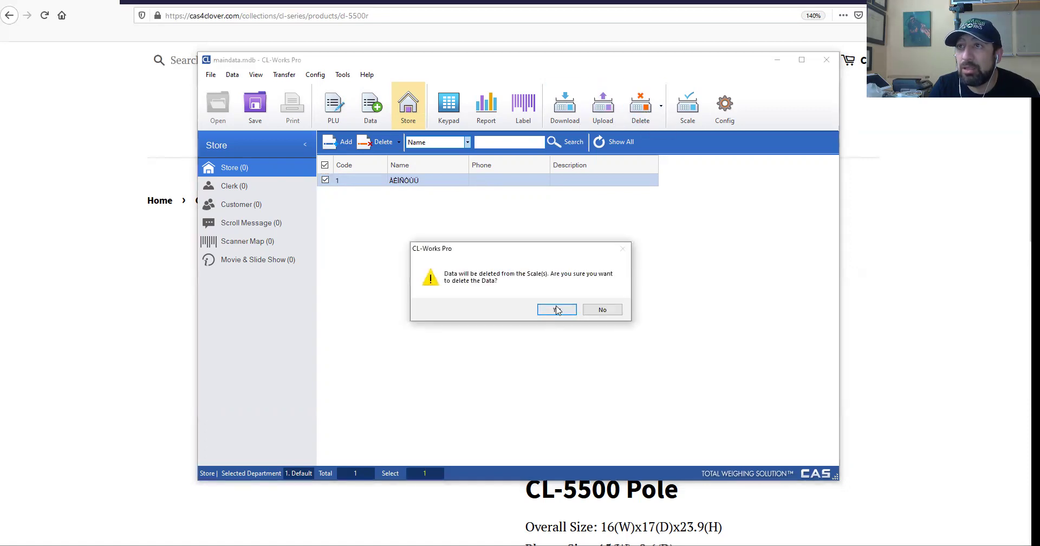
{"action": "left_click", "coordinate": [556, 309]}
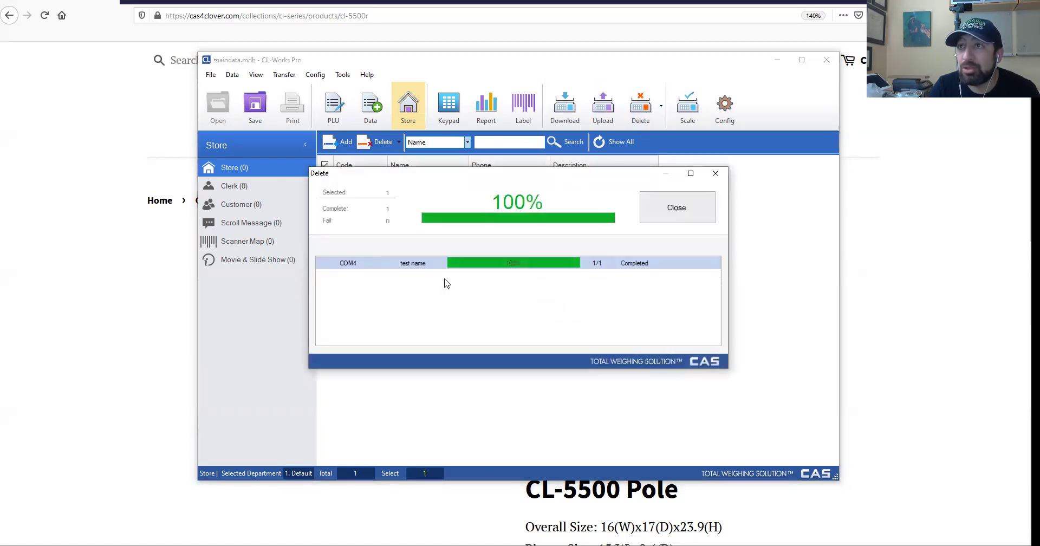
{"action": "left_click", "coordinate": [679, 210]}
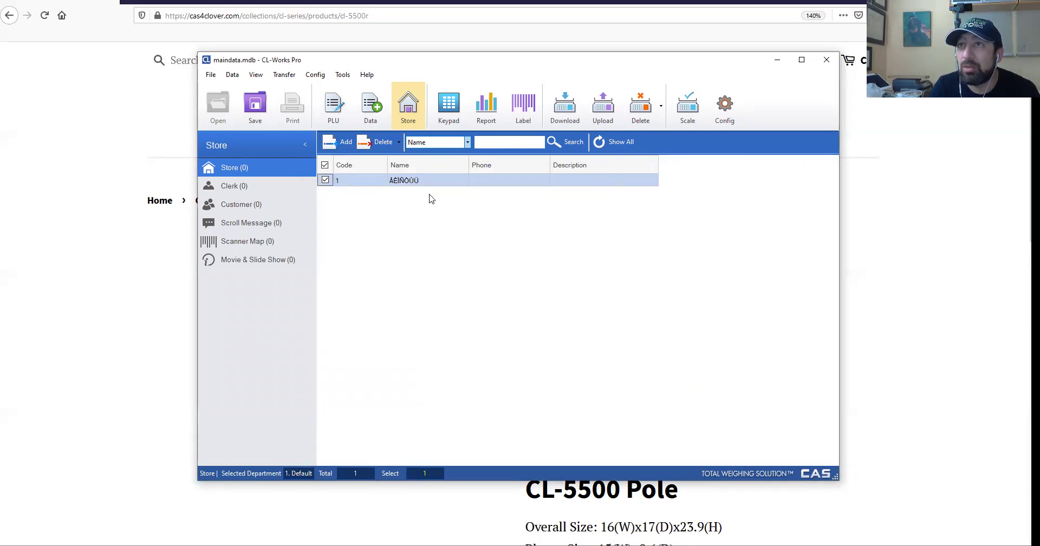
Rename store 1 to 'CS Works' and enter the store's phone number.
{"action": "double_click", "coordinate": [421, 180]}
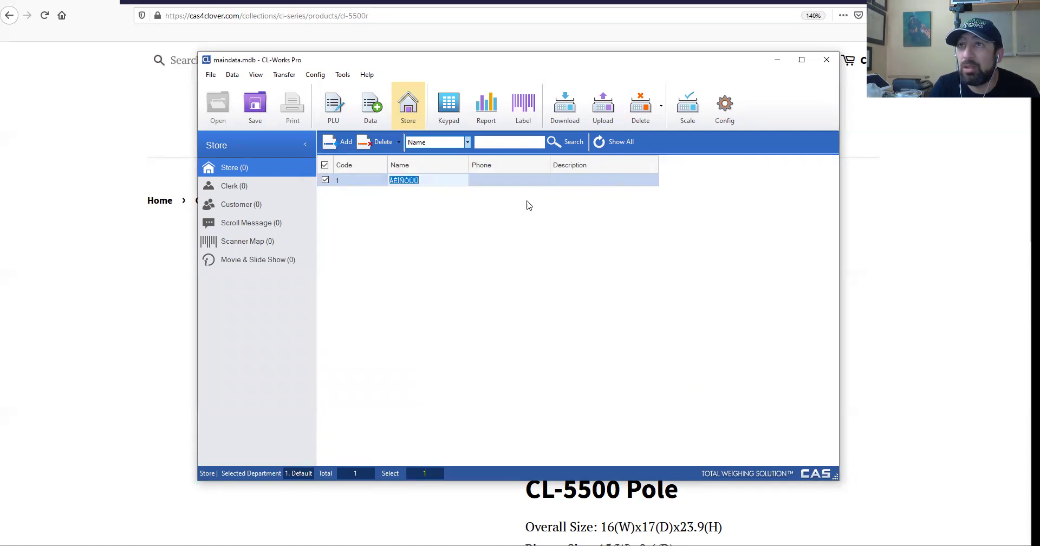
{"action": "type", "text": "CS WPr"}
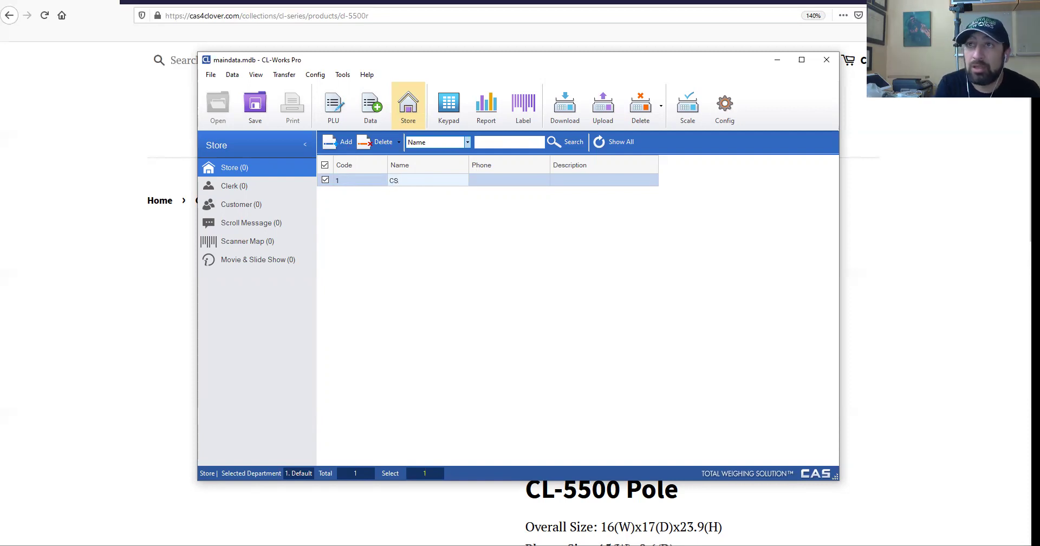
{"action": "key", "text": "BackSpace"}
{"action": "key", "text": "BackSpace"}
{"action": "type", "text": "orks"}
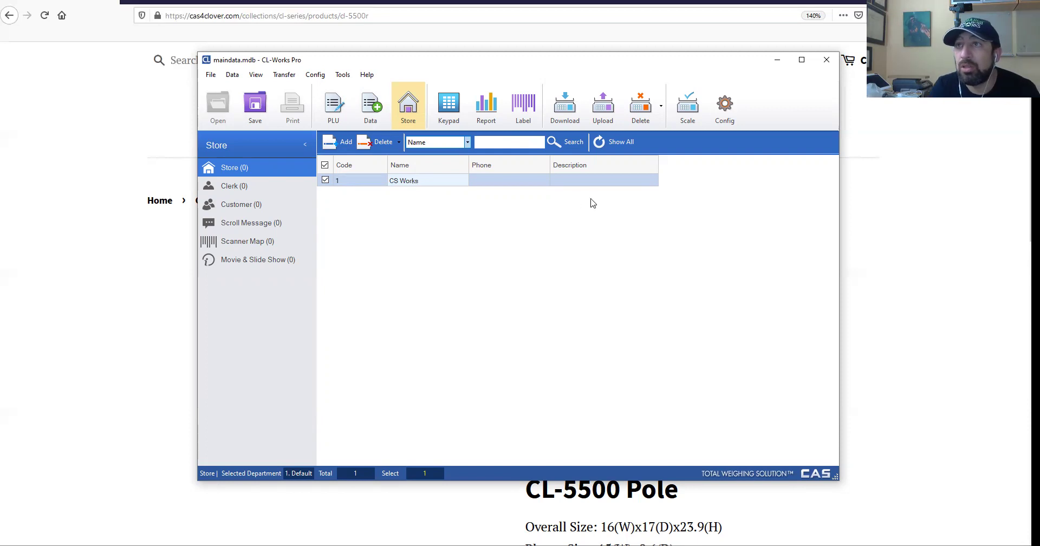
{"action": "left_click", "coordinate": [491, 181]}
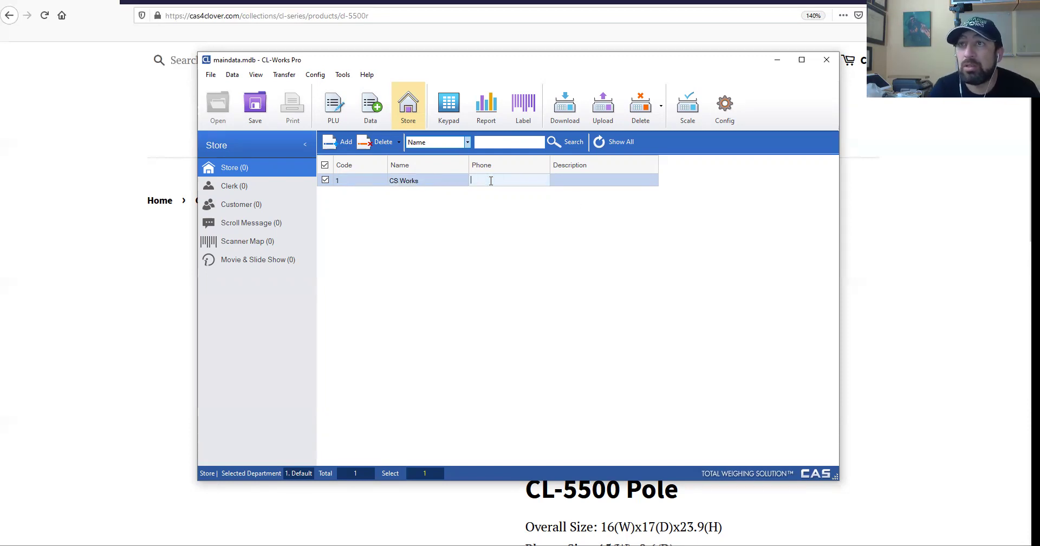
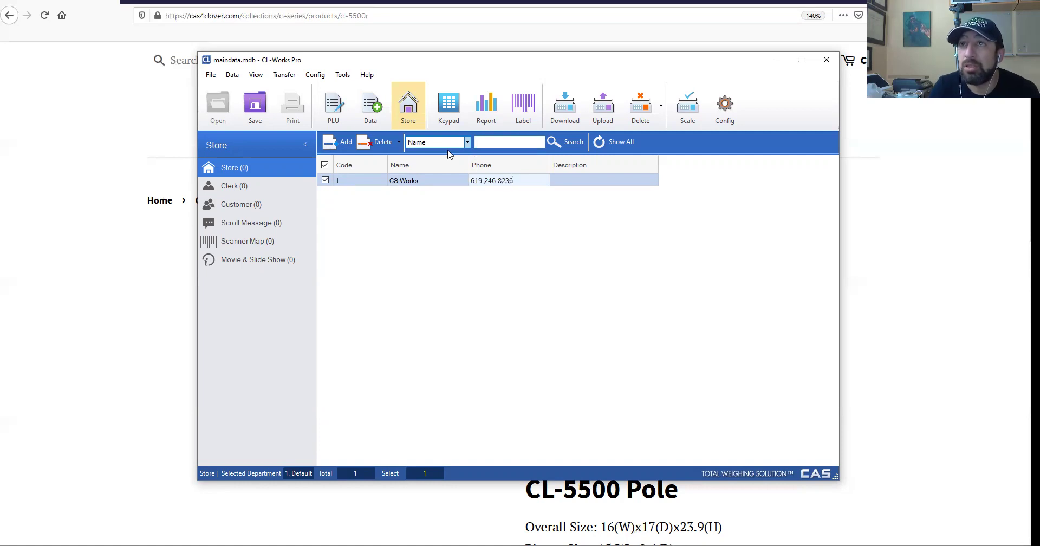
{"action": "left_click", "coordinate": [439, 143]}
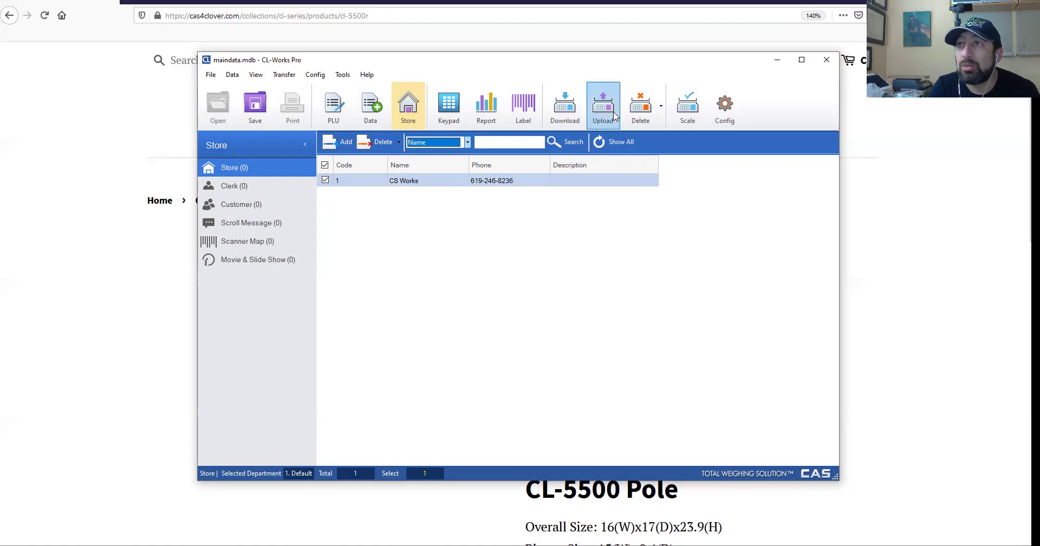
Download store 1, CS Works with its phone number, to the COM4 scale and close the finished transfer.
{"action": "left_click", "coordinate": [573, 107]}
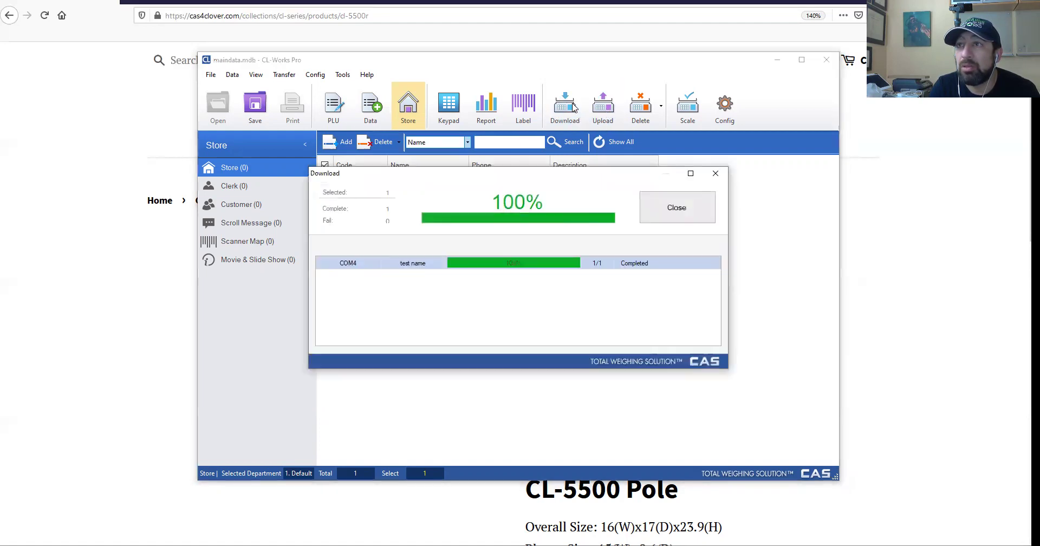
{"action": "left_click", "coordinate": [670, 209]}
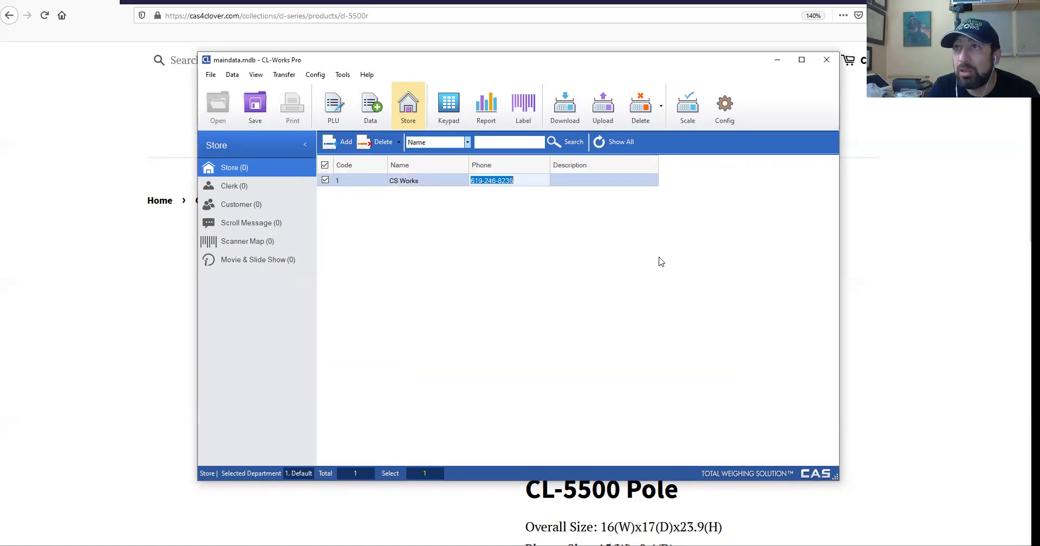